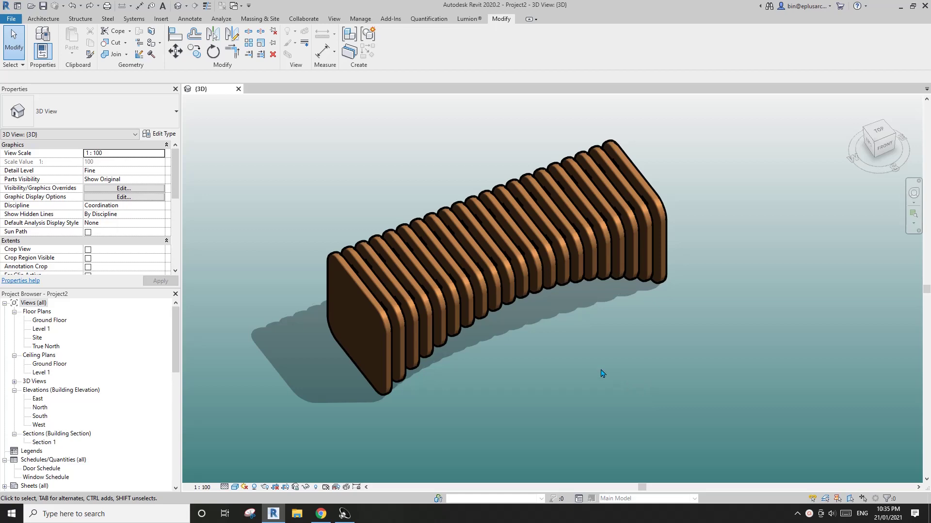
Orbit and recentre the bench, selecting the whole bench to check its properties.
{"action": "middle_click_drag", "start_coordinate": [569, 391], "coordinate": [526, 381], "text": "shift"}
{"action": "scroll", "coordinate": [557, 388], "scroll_direction": "up", "scroll_amount": 3}
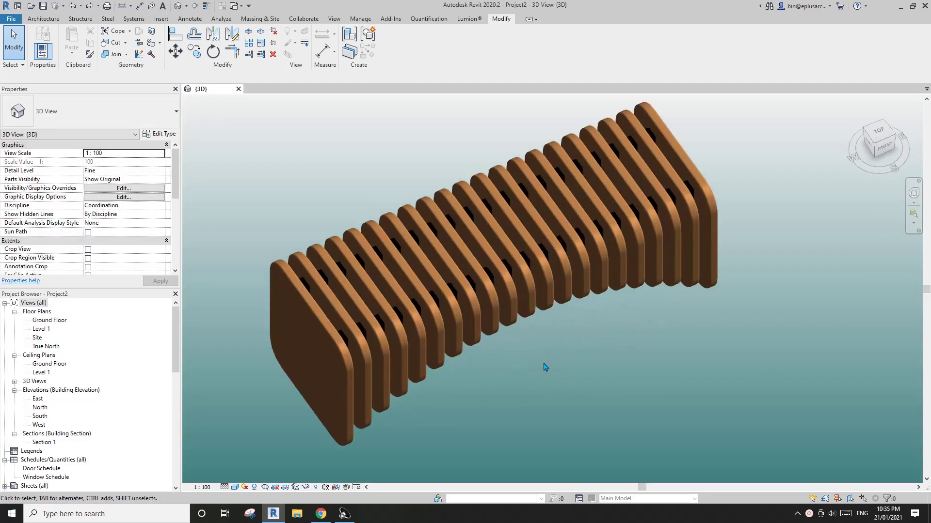
{"action": "left_click", "coordinate": [517, 302]}
{"action": "scroll", "coordinate": [516, 299], "scroll_direction": "down", "scroll_amount": 2}
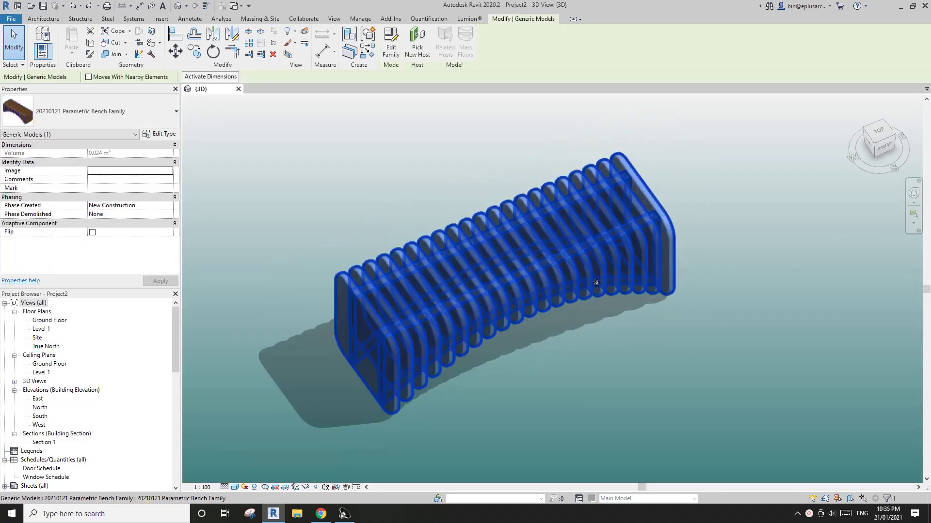
{"action": "key", "text": "Escape"}
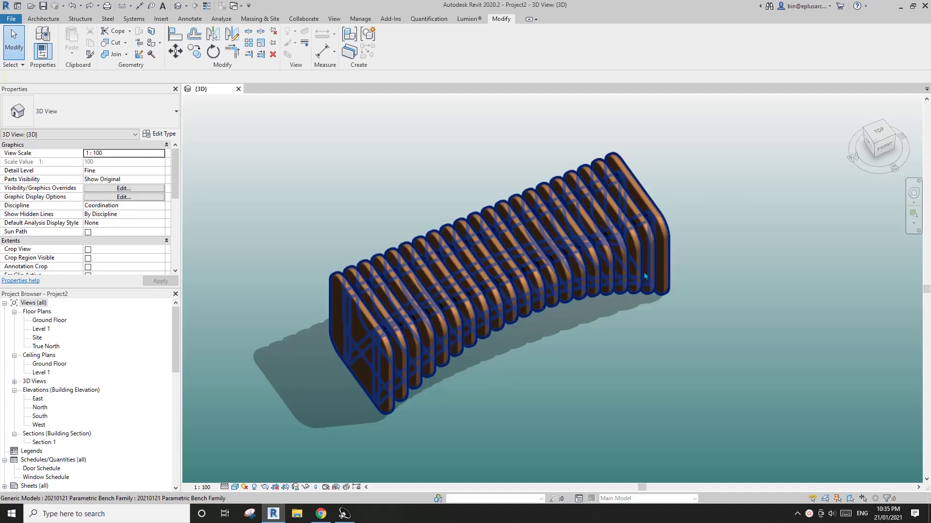
{"action": "scroll", "coordinate": [643, 273], "scroll_direction": "down", "scroll_amount": 2}
{"action": "scroll", "coordinate": [698, 267], "scroll_direction": "down", "scroll_amount": 2}
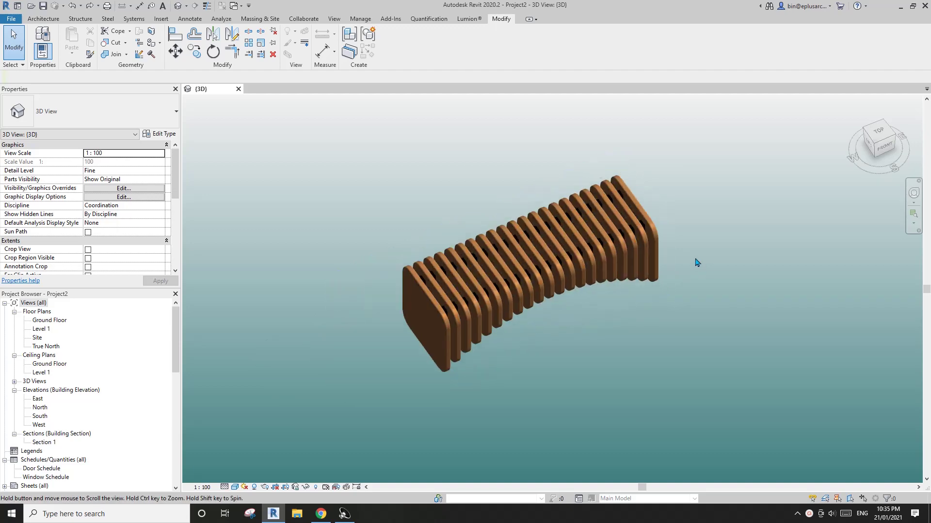
{"action": "middle_click_drag", "start_coordinate": [697, 262], "coordinate": [606, 240]}
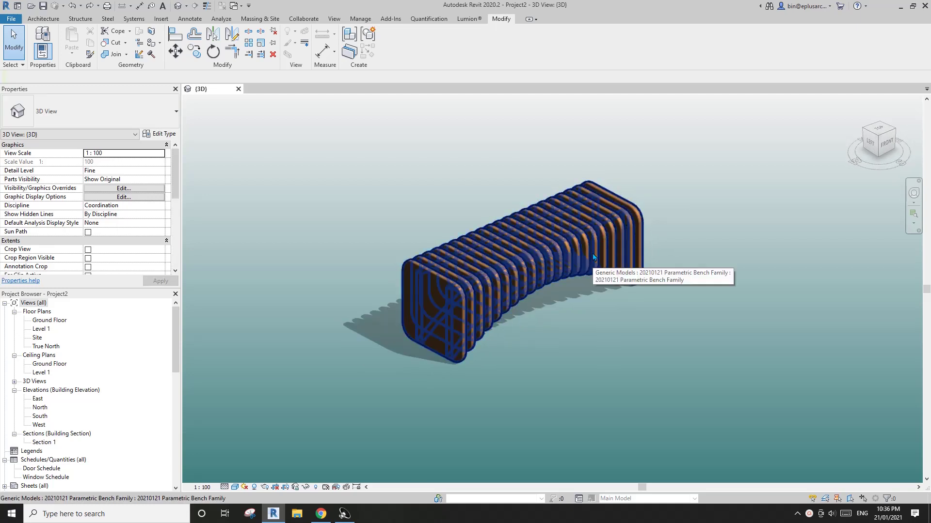
{"action": "middle_click_drag", "start_coordinate": [552, 266], "coordinate": [465, 286], "text": "shift"}
{"action": "left_click", "coordinate": [461, 285]}
{"action": "key", "text": "Escape"}
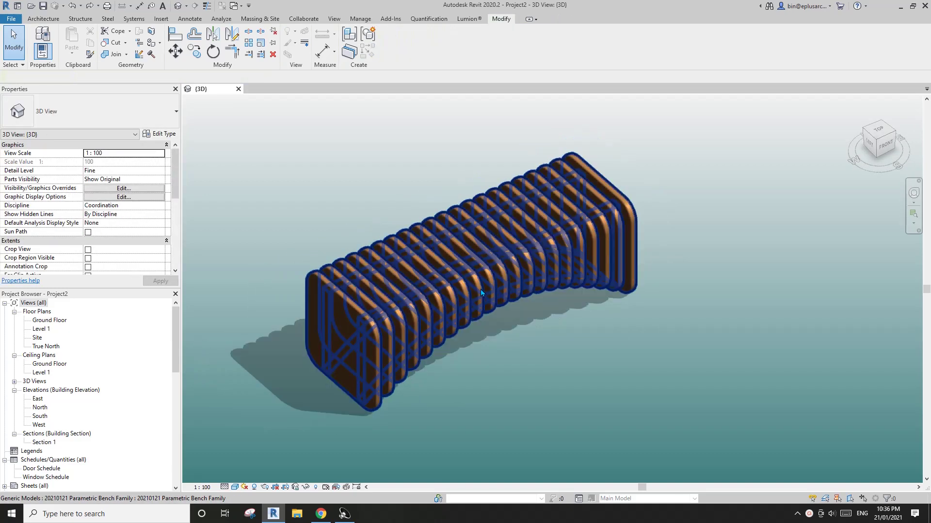
Use Tab to pick individual slats of the bench.
{"action": "key", "text": "Tab"}
{"action": "left_click", "coordinate": [486, 284]}
{"action": "scroll", "coordinate": [486, 284], "scroll_direction": "up", "scroll_amount": 2}
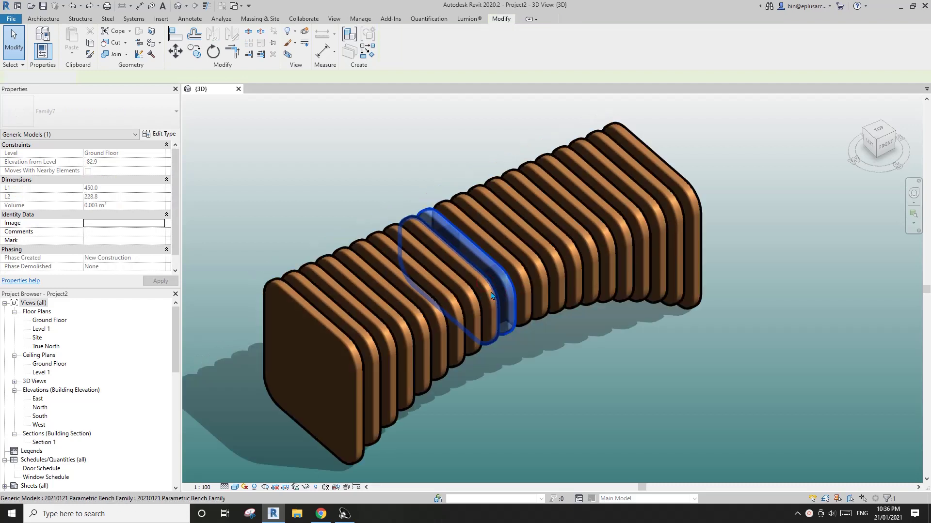
{"action": "key", "text": "Escape"}
{"action": "left_click", "coordinate": [505, 298]}
{"action": "key", "text": "Escape"}
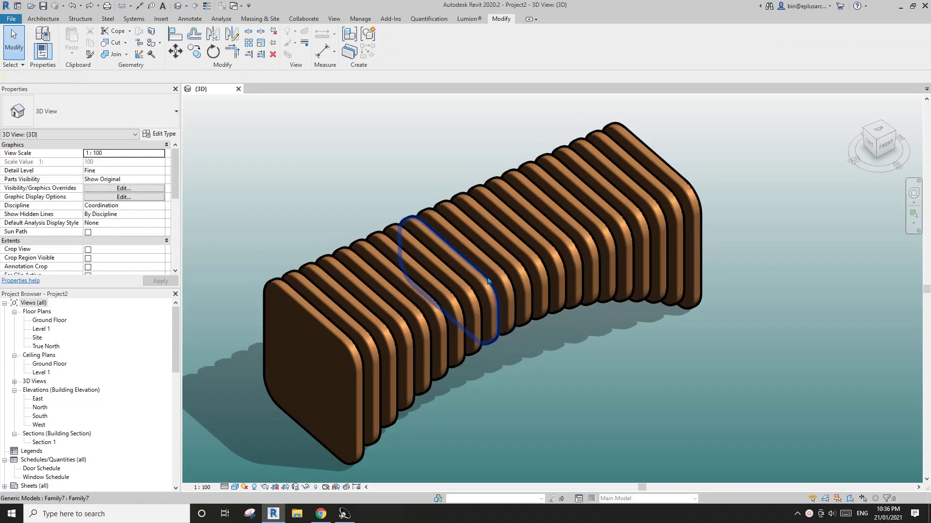
{"action": "left_click", "coordinate": [504, 277]}
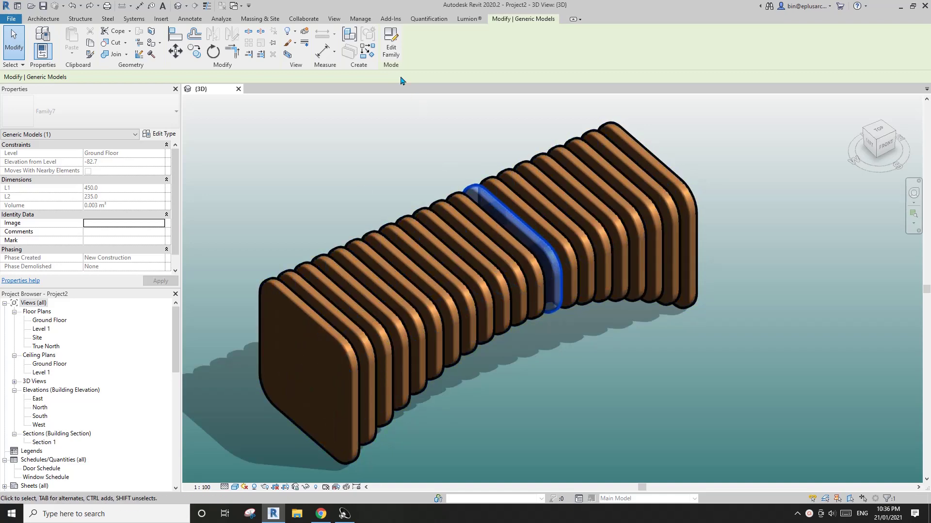
Open the slat family for editing, then close it and discard the changes.
{"action": "left_click", "coordinate": [391, 48]}
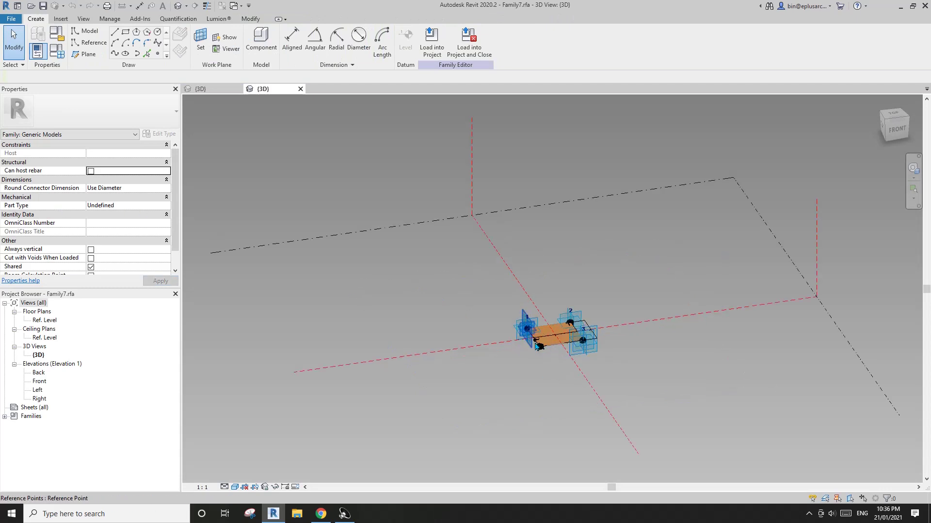
{"action": "scroll", "coordinate": [87, 224], "scroll_direction": "down", "scroll_amount": 1}
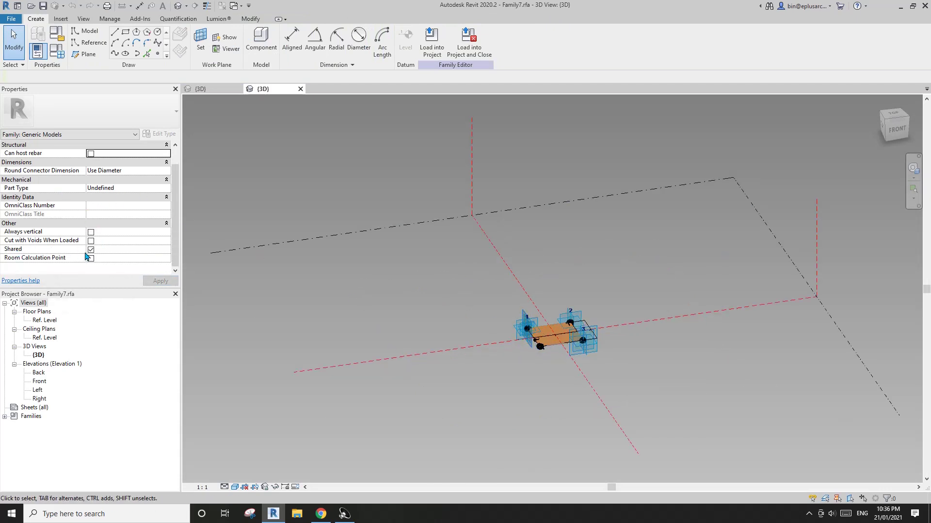
{"action": "left_click", "coordinate": [300, 89]}
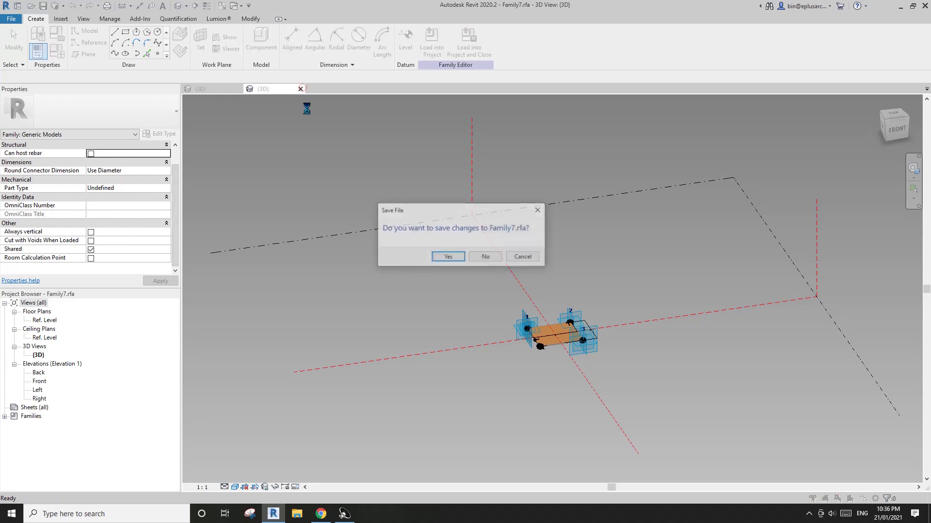
{"action": "left_click", "coordinate": [484, 257]}
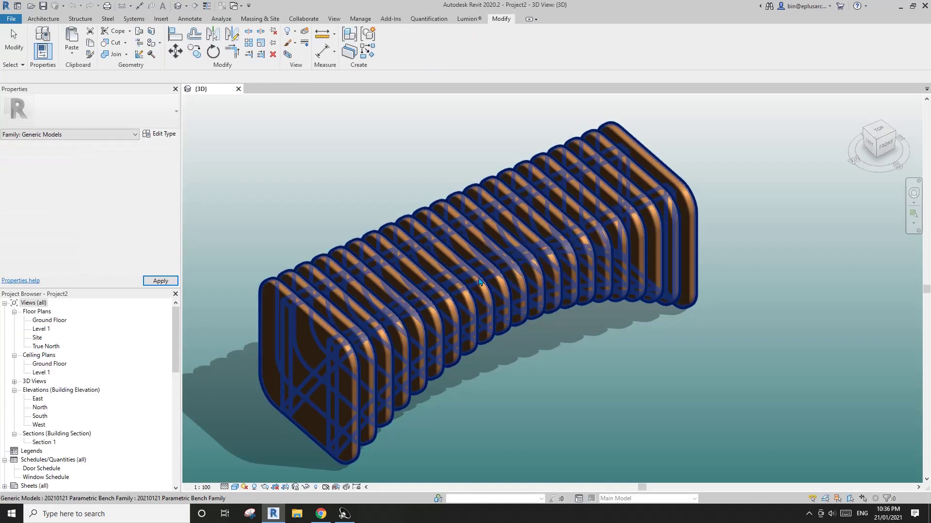
{"action": "middle_click_drag", "start_coordinate": [485, 280], "coordinate": [519, 276]}
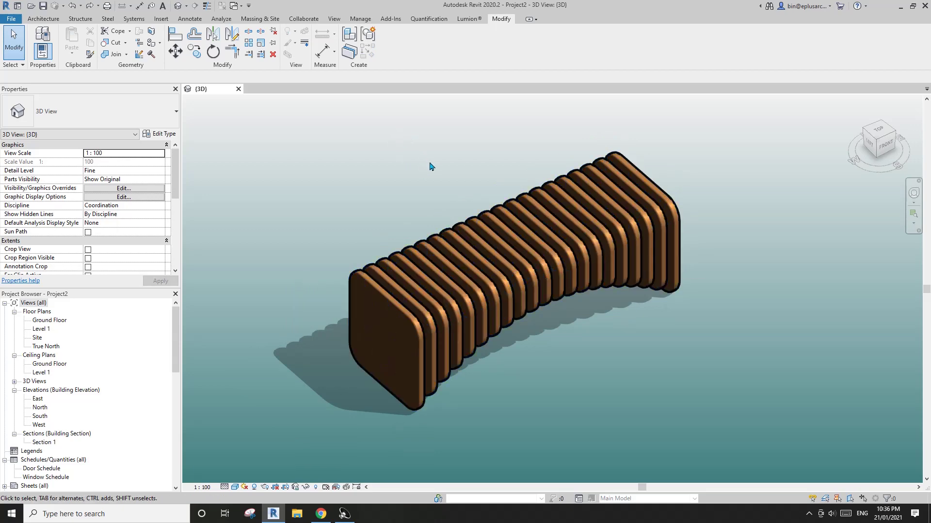
{"action": "left_click", "coordinate": [500, 258]}
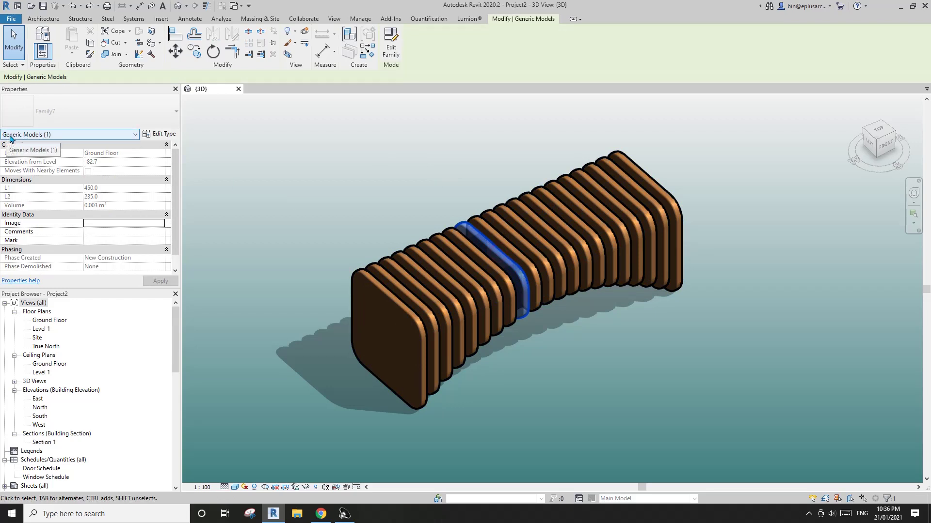
{"action": "left_click", "coordinate": [251, 142]}
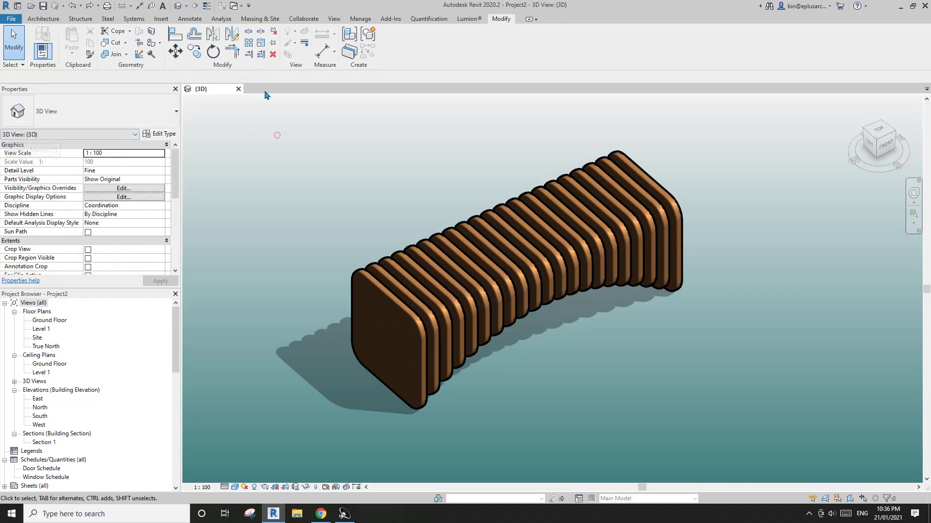
Start a Generic Models schedule of quantities, then abandon the setup.
{"action": "left_click", "coordinate": [335, 20]}
{"action": "left_click", "coordinate": [527, 54]}
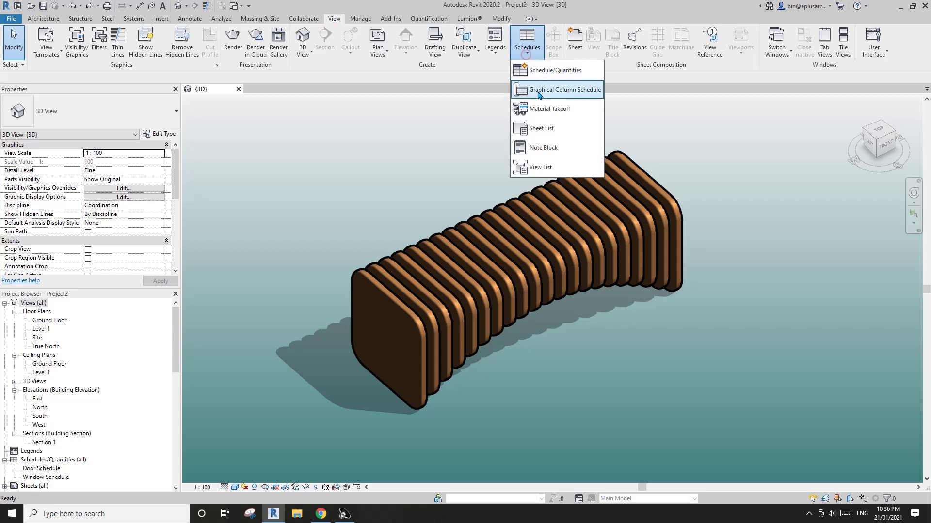
{"action": "left_click", "coordinate": [543, 72]}
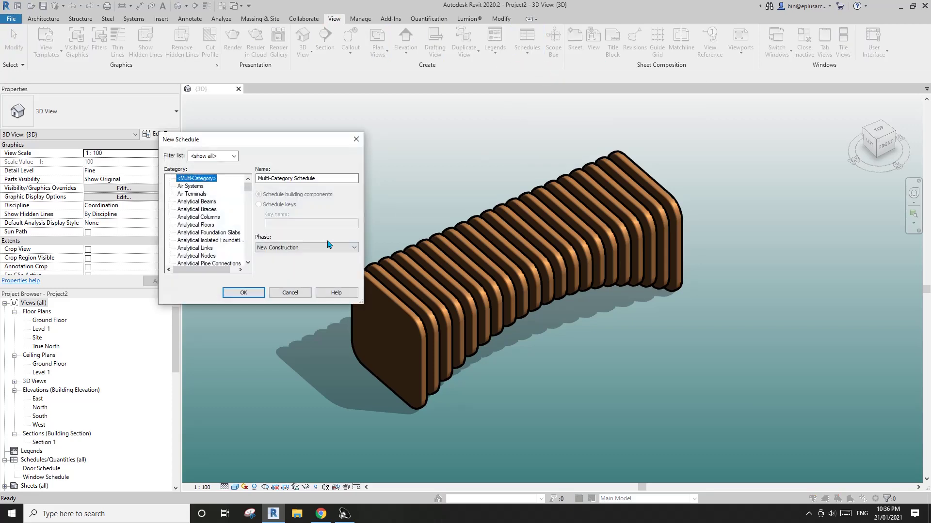
{"action": "key", "text": "g"}
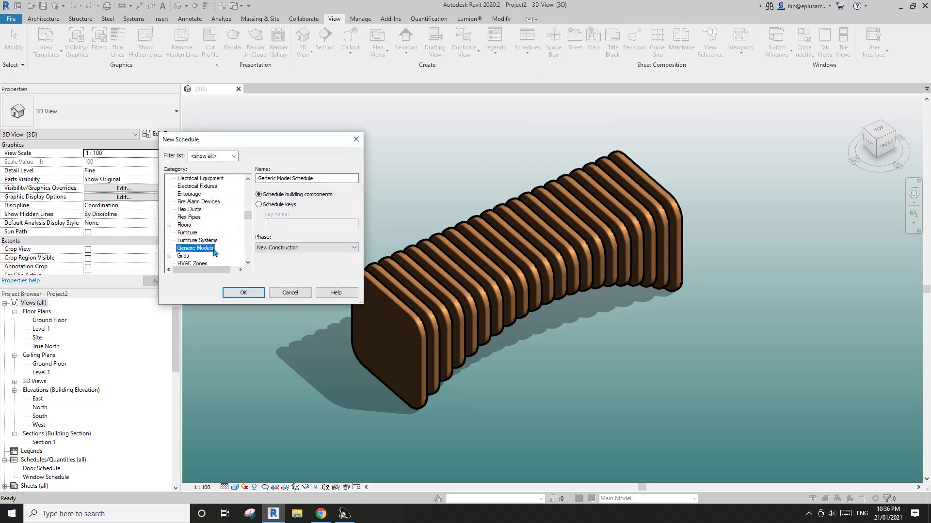
{"action": "left_click", "coordinate": [243, 292]}
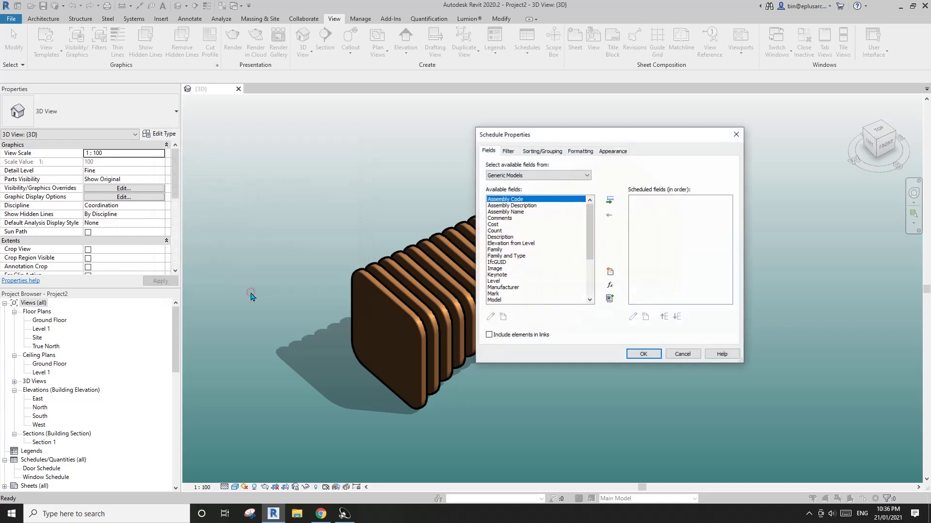
{"action": "scroll", "coordinate": [590, 238], "scroll_direction": "down", "scroll_amount": 1}
{"action": "mouse_move", "coordinate": [591, 238]}
{"action": "left_mouse_down"}
{"action": "mouse_move", "coordinate": [592, 268]}
{"action": "mouse_move", "coordinate": [595, 235]}
{"action": "left_mouse_up"}
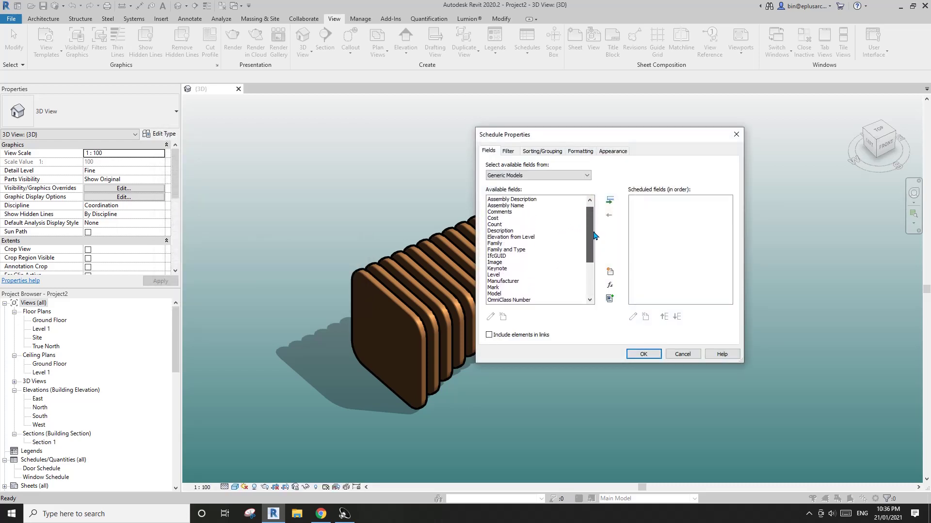
{"action": "left_click", "coordinate": [690, 354]}
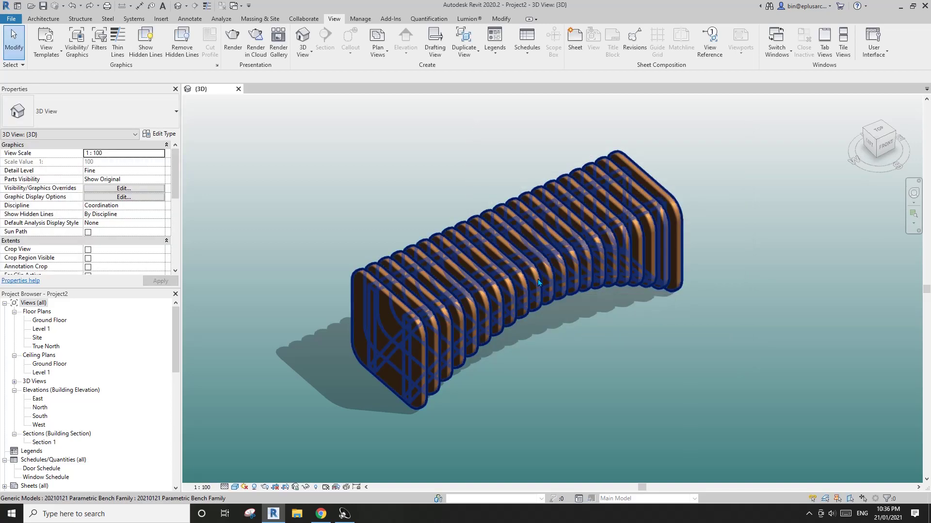
Select individual slats, including the end slat, to check their dimensions, then re-orbit the bench.
{"action": "key", "text": "Tab"}
{"action": "left_click", "coordinate": [532, 267]}
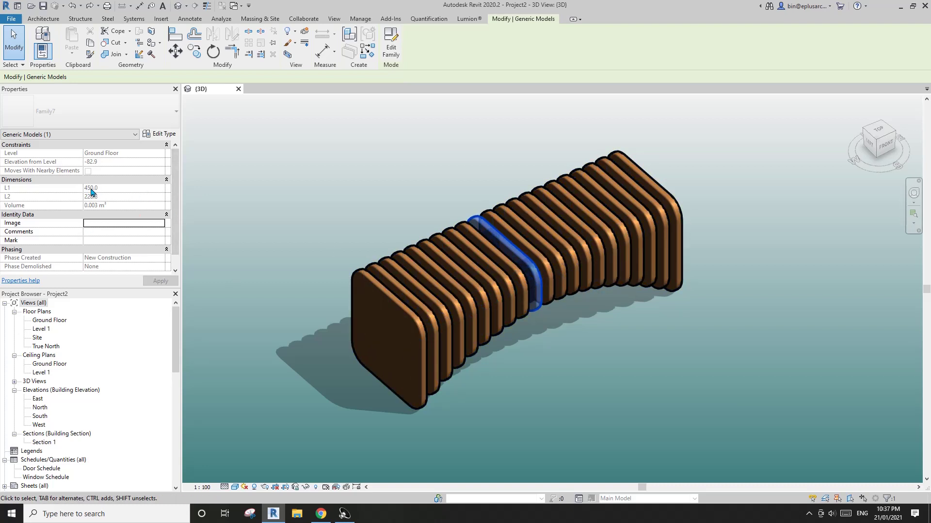
{"action": "left_click", "coordinate": [420, 360]}
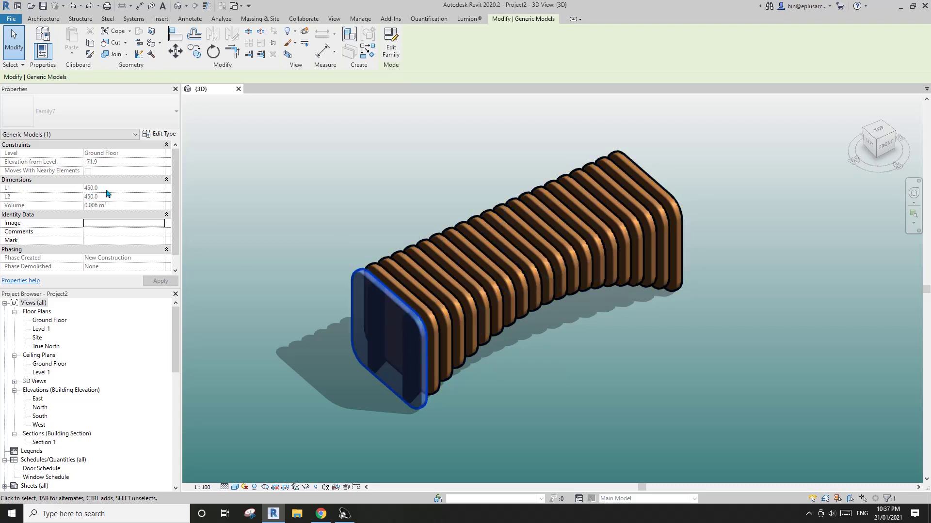
{"action": "left_click", "coordinate": [596, 343]}
{"action": "middle_click_drag", "start_coordinate": [557, 310], "coordinate": [392, 165], "text": "shift"}
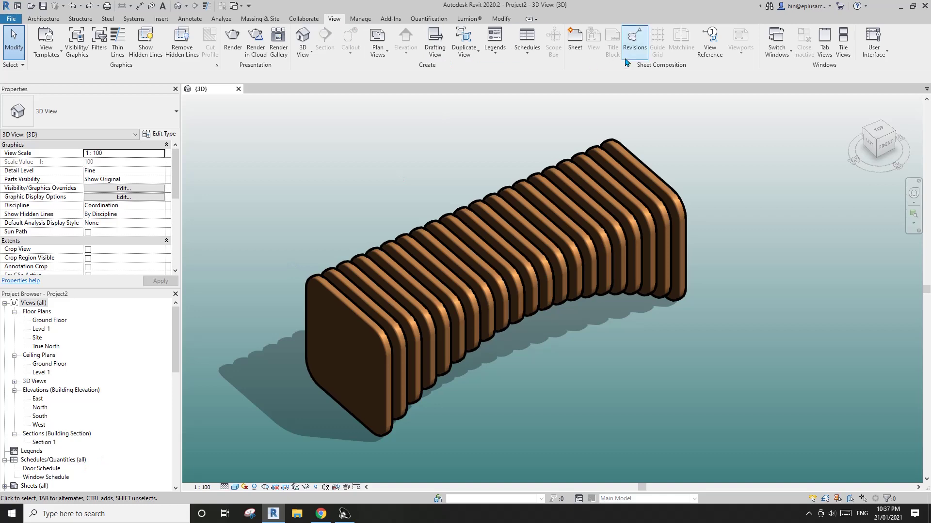
Start a new Schedule/Quantities for the Generic Models category.
{"action": "left_click", "coordinate": [527, 52]}
{"action": "left_click", "coordinate": [541, 79]}
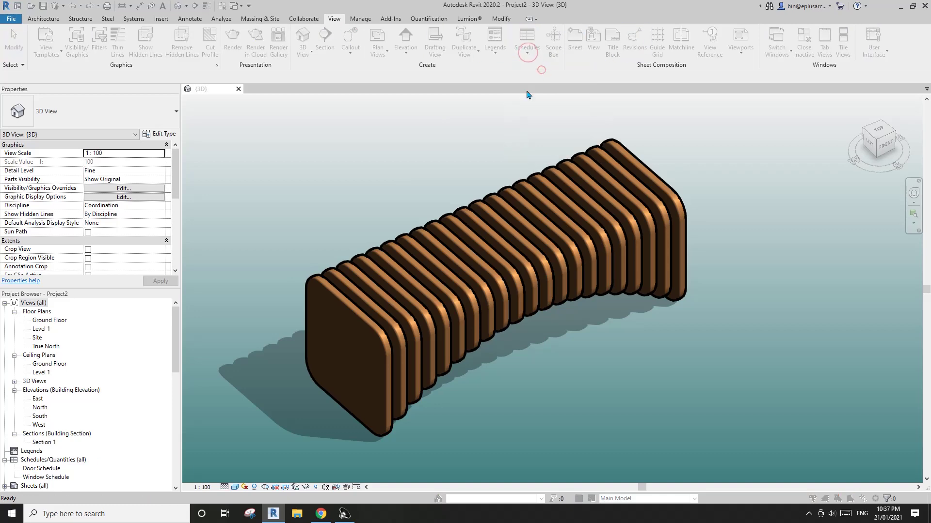
{"action": "scroll", "coordinate": [223, 228], "scroll_direction": "down", "scroll_amount": 5}
{"action": "left_click", "coordinate": [195, 248]}
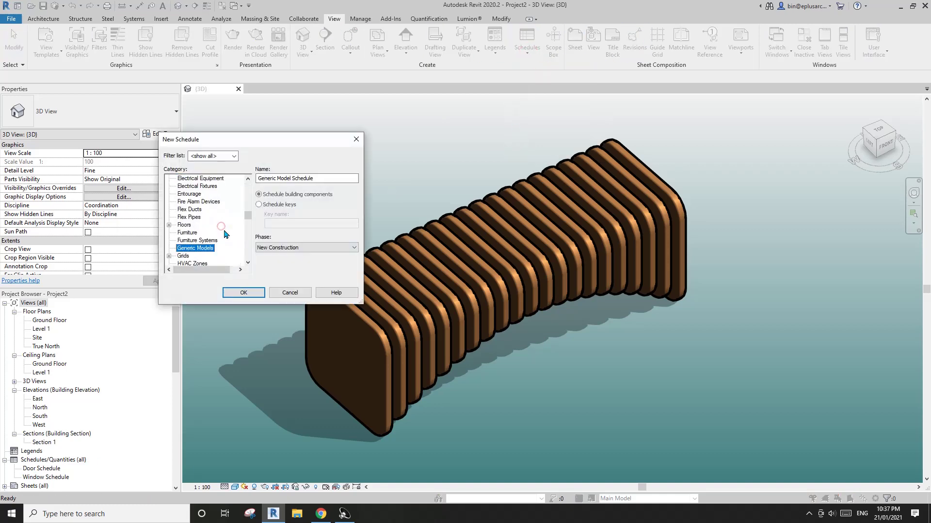
{"action": "left_click", "coordinate": [243, 292]}
Add Family and Type to the scheduled fields and create the schedule.
{"action": "left_click_drag", "start_coordinate": [572, 132], "coordinate": [511, 111]}
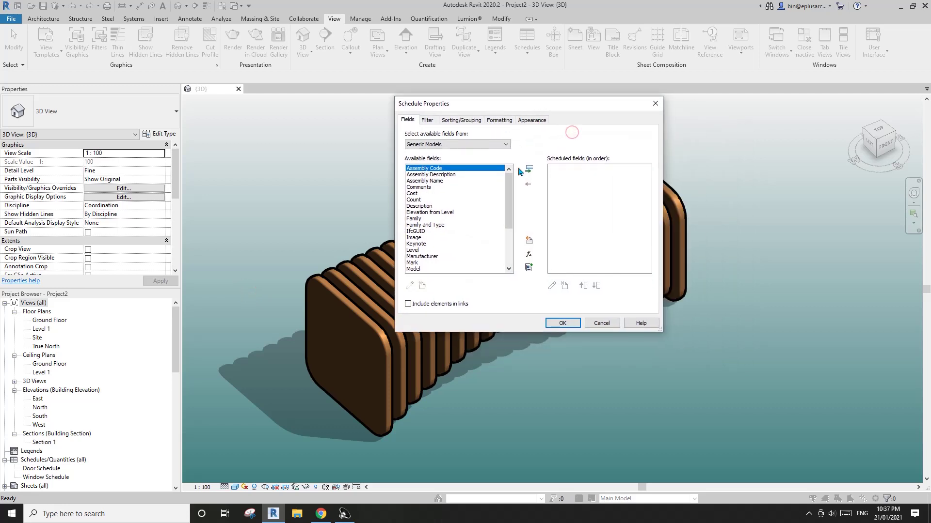
{"action": "scroll", "coordinate": [442, 240], "scroll_direction": "down", "scroll_amount": 4}
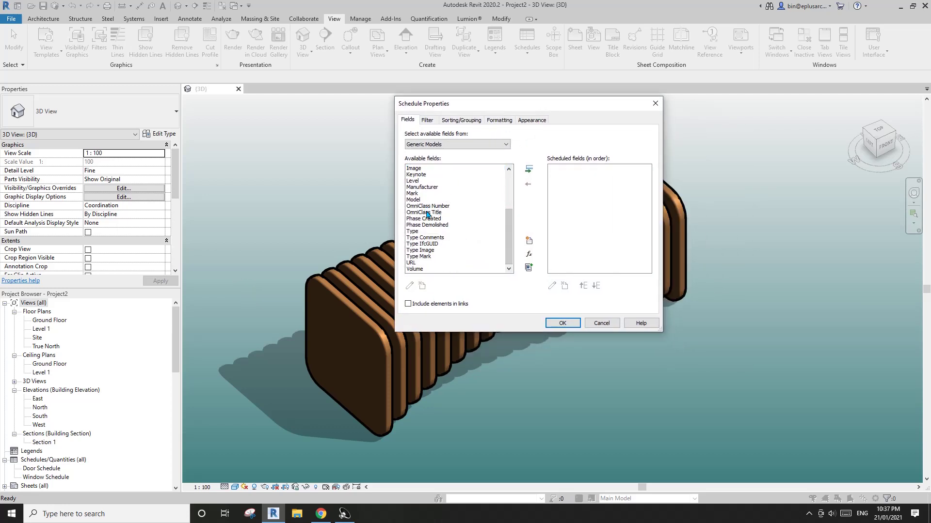
{"action": "scroll", "coordinate": [444, 215], "scroll_direction": "up", "scroll_amount": 4}
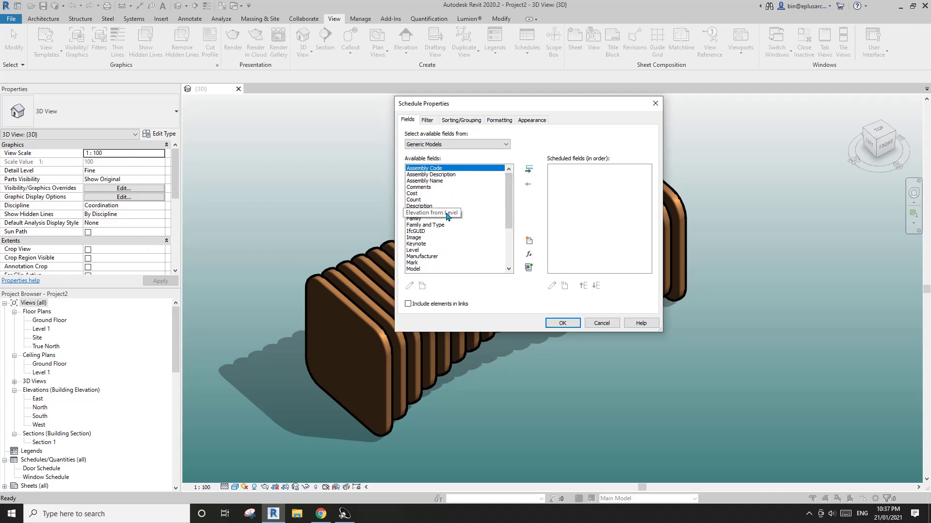
{"action": "left_click_drag", "start_coordinate": [506, 204], "coordinate": [512, 224]}
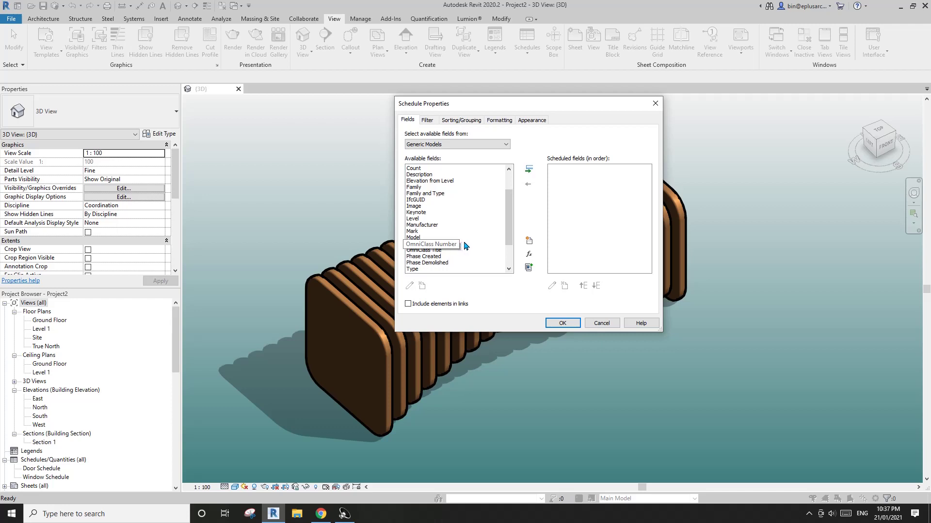
{"action": "mouse_move", "coordinate": [507, 221]}
{"action": "left_mouse_down"}
{"action": "mouse_move", "coordinate": [505, 259]}
{"action": "mouse_move", "coordinate": [509, 234]}
{"action": "left_mouse_up"}
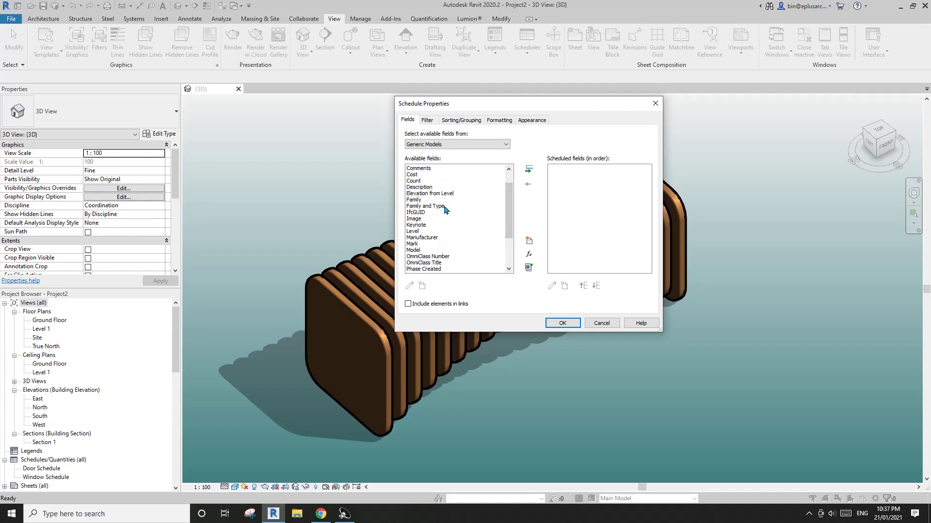
{"action": "left_click", "coordinate": [428, 207]}
{"action": "left_click", "coordinate": [530, 172]}
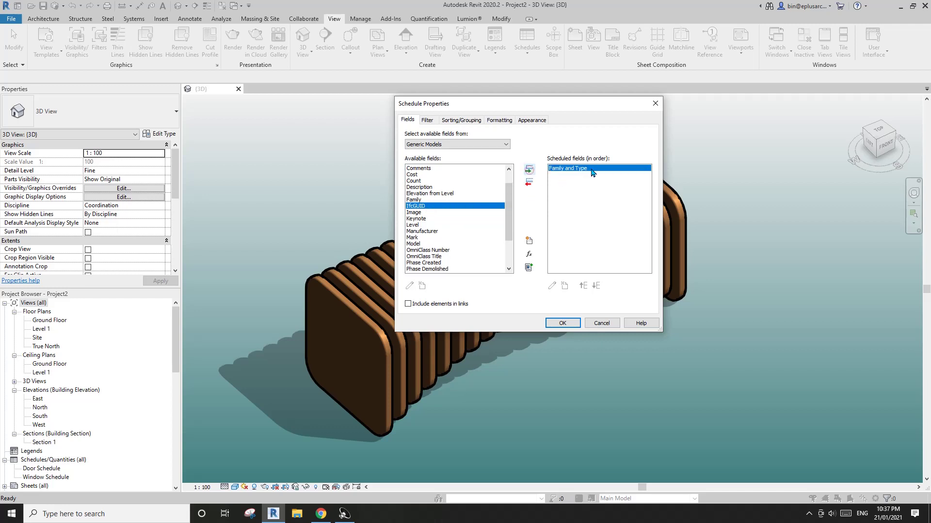
{"action": "left_click", "coordinate": [564, 324]}
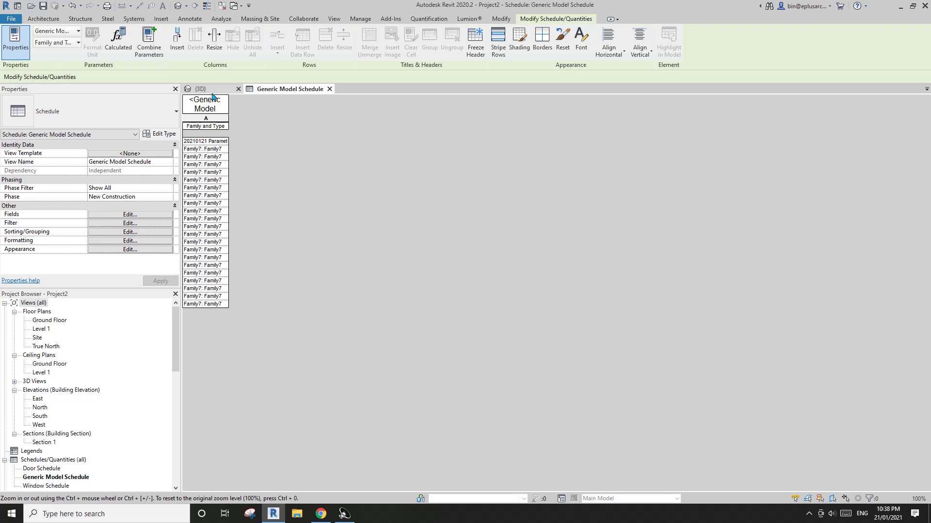
Widen column A of the Generic Model Schedule so its title fits on one line.
{"action": "left_click", "coordinate": [199, 89]}
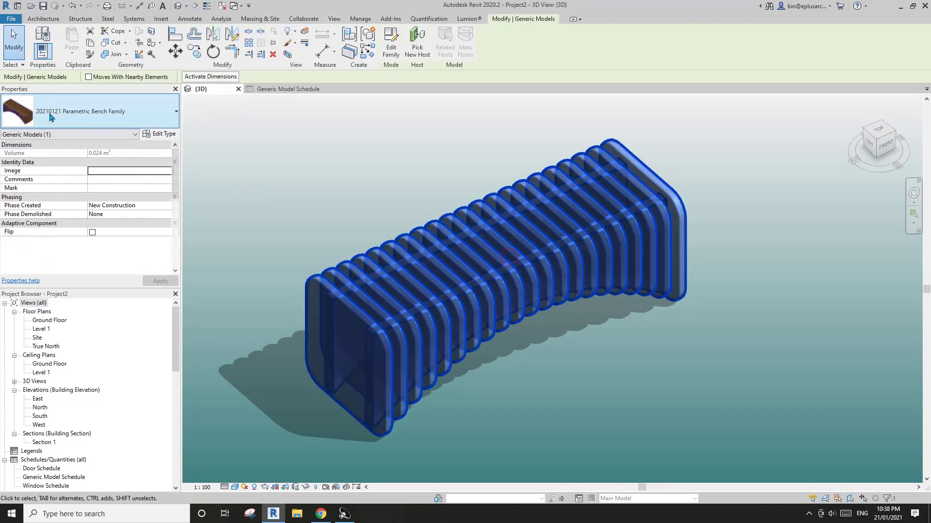
{"action": "left_click", "coordinate": [266, 91]}
{"action": "left_click_drag", "start_coordinate": [228, 126], "coordinate": [294, 130]}
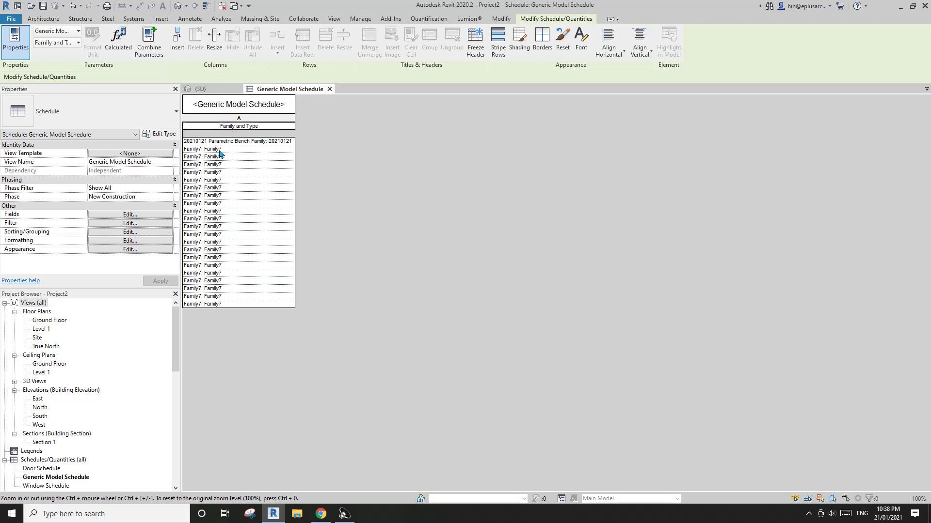
{"action": "left_click", "coordinate": [200, 89]}
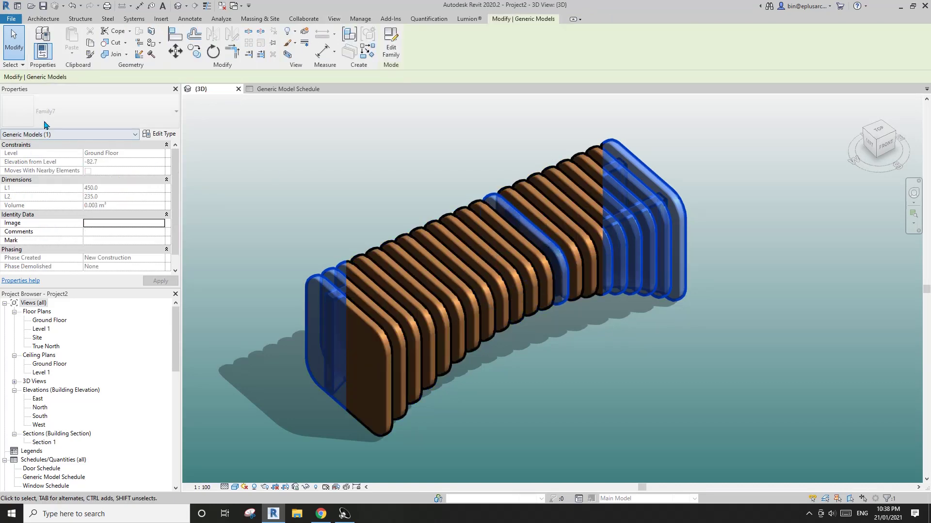
{"action": "left_click", "coordinate": [303, 163]}
{"action": "left_click", "coordinate": [285, 89]}
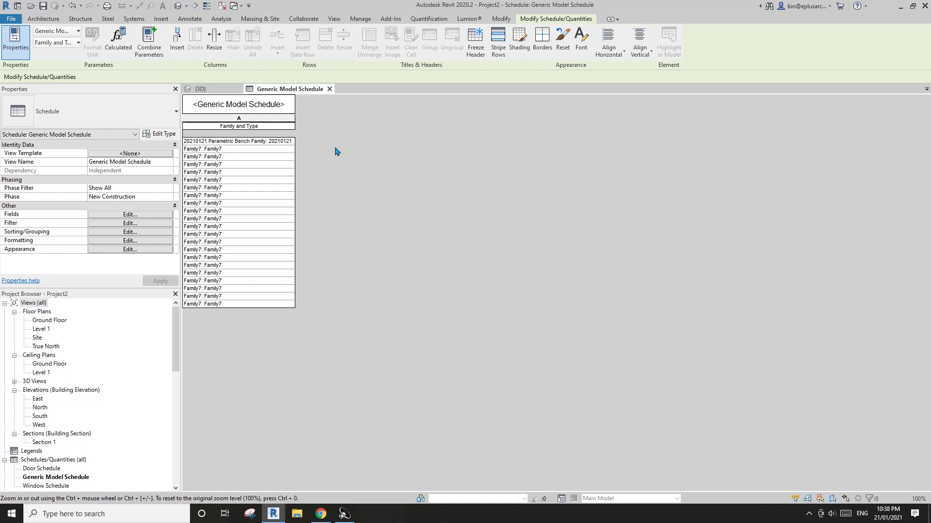
Edit the Family7 slat family from the 3D view and zoom it to fit.
{"action": "left_click", "coordinate": [218, 90]}
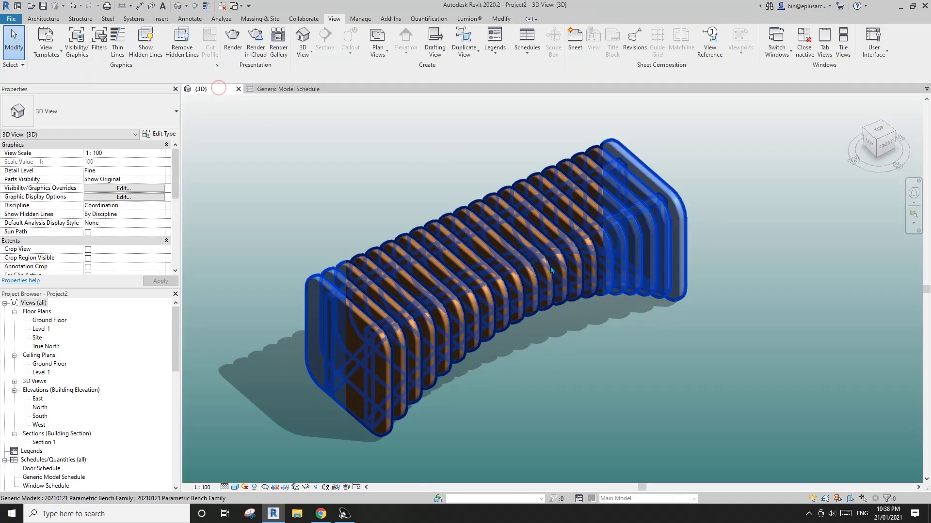
{"action": "left_click", "coordinate": [484, 254]}
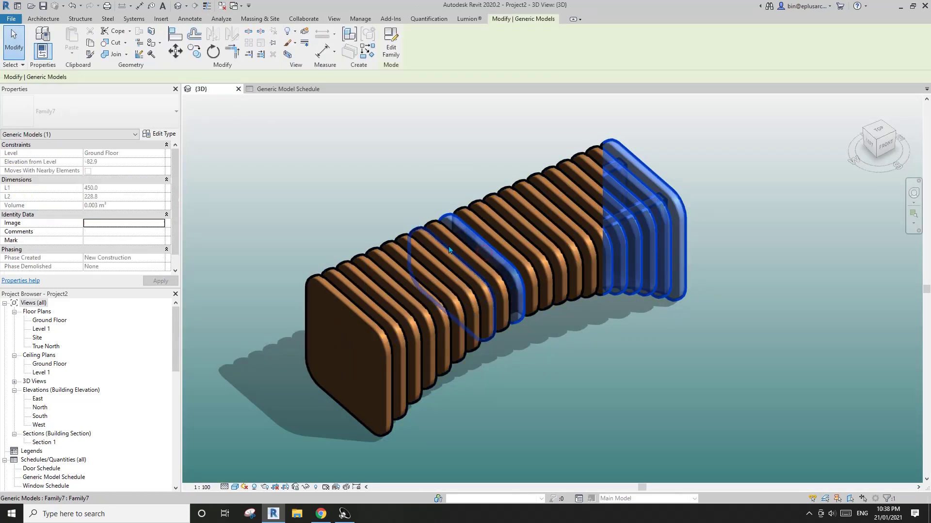
{"action": "left_click", "coordinate": [391, 43]}
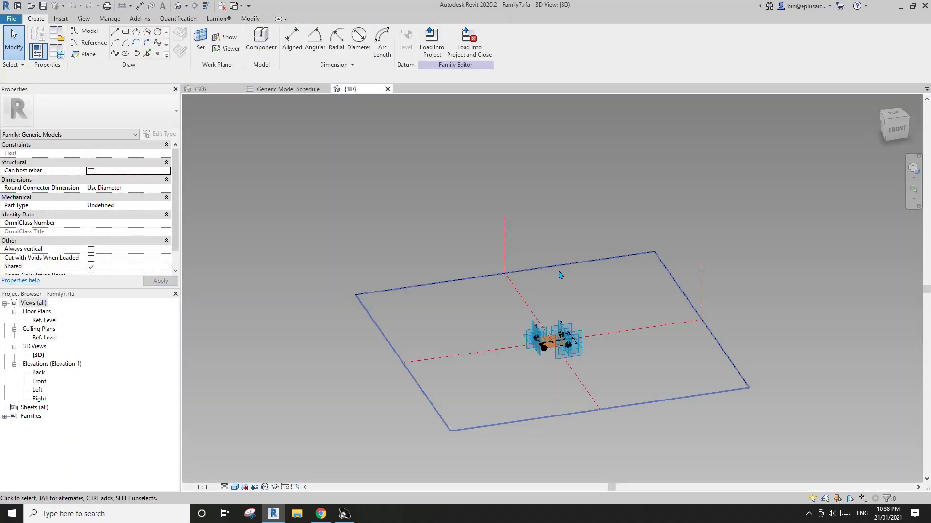
{"action": "key", "text": "z"}
{"action": "key", "text": "f"}
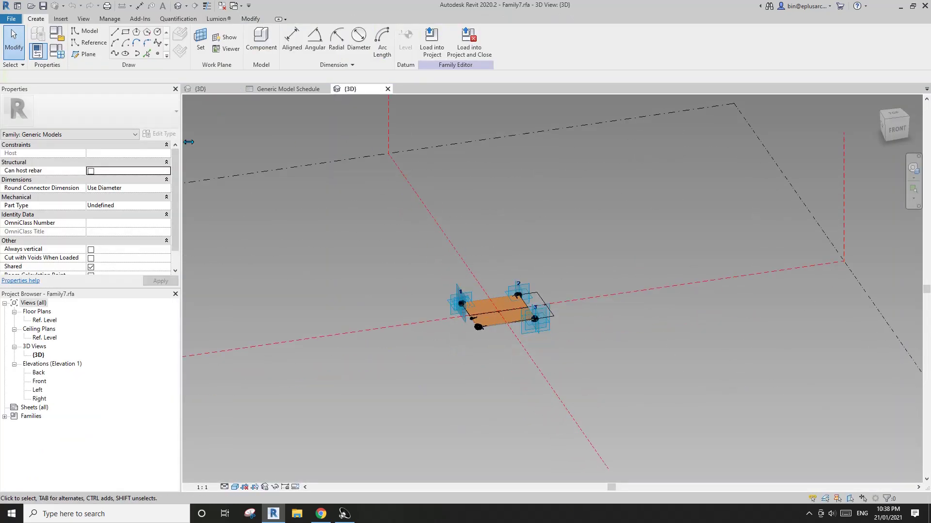
{"action": "left_click", "coordinate": [250, 21]}
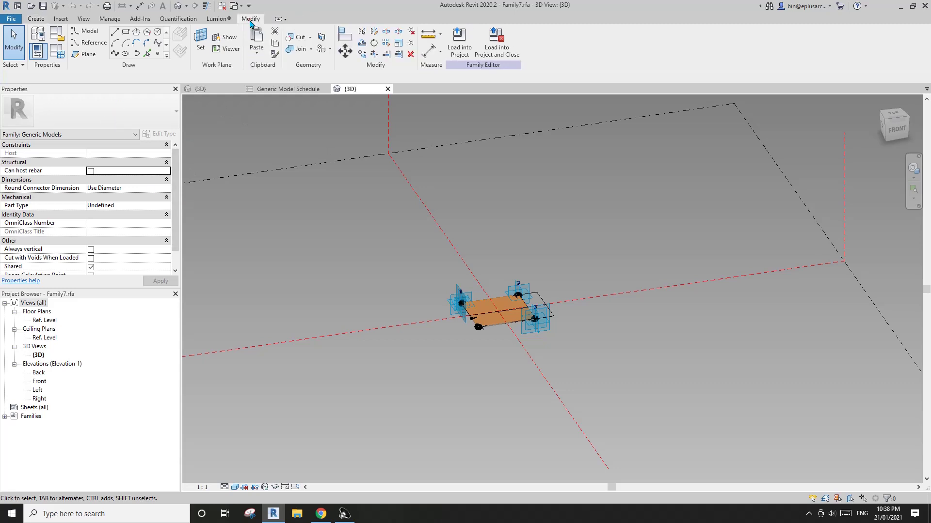
{"action": "left_click", "coordinate": [58, 51]}
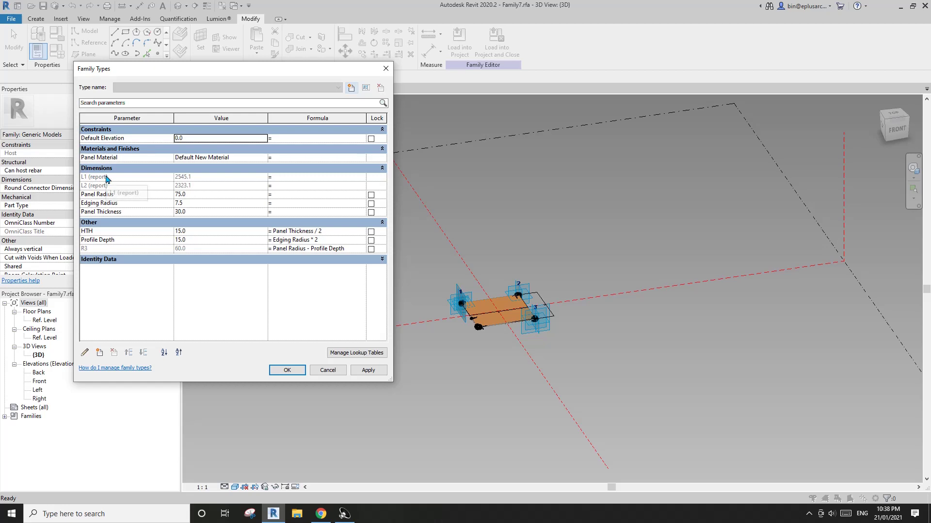
{"action": "left_click", "coordinate": [99, 178]}
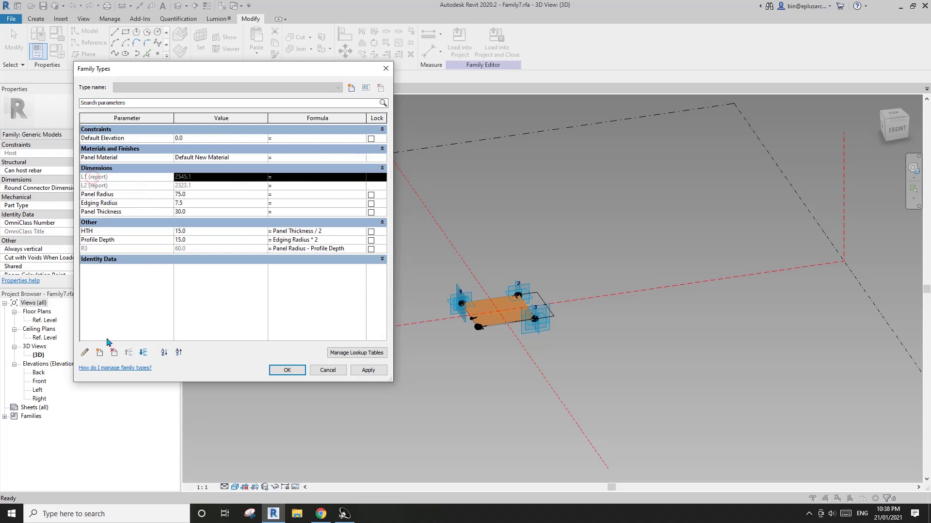
{"action": "left_click", "coordinate": [85, 353]}
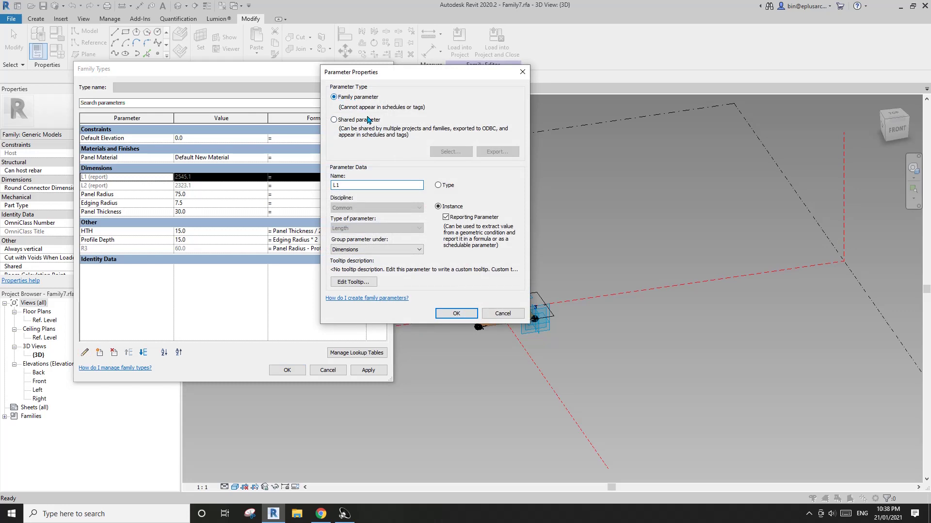
{"action": "left_click", "coordinate": [334, 121]}
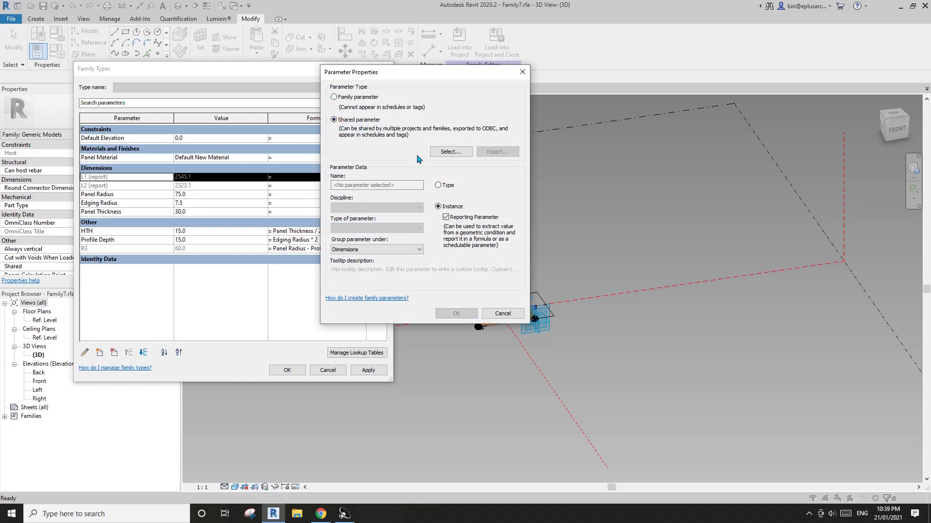
{"action": "left_click", "coordinate": [451, 152]}
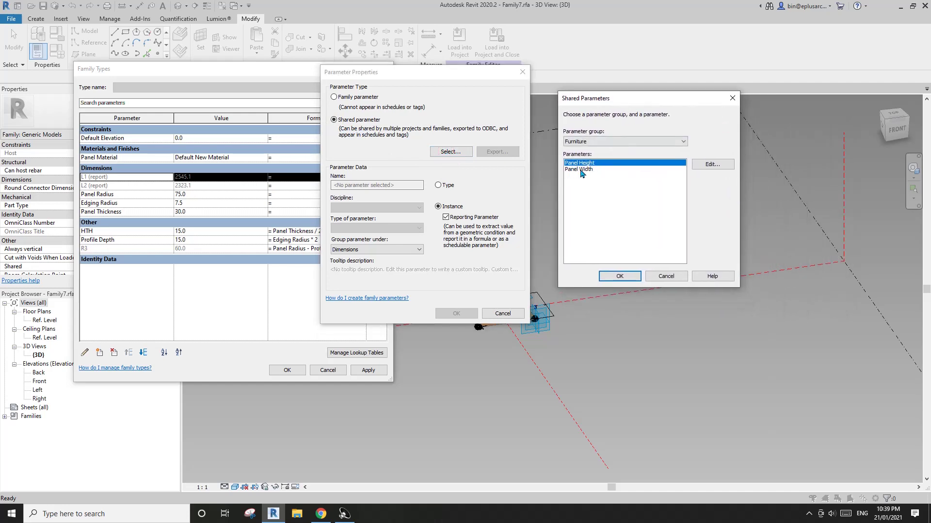
{"action": "left_click", "coordinate": [596, 141]}
{"action": "left_click", "coordinate": [599, 147]}
{"action": "left_click", "coordinate": [666, 276]}
{"action": "left_click", "coordinate": [502, 314]}
{"action": "left_click", "coordinate": [327, 370]}
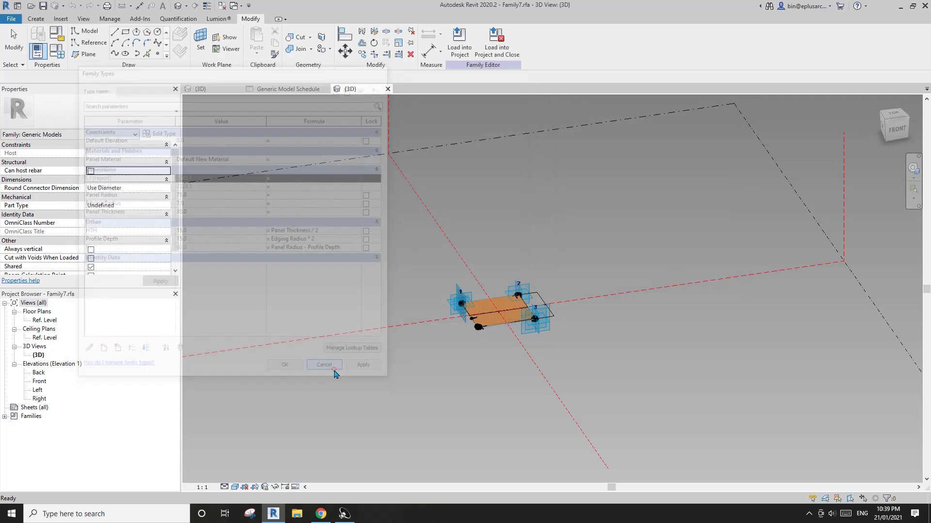
Open the Edit Shared Parameters editor from the Manage tab.
{"action": "left_click", "coordinate": [113, 19]}
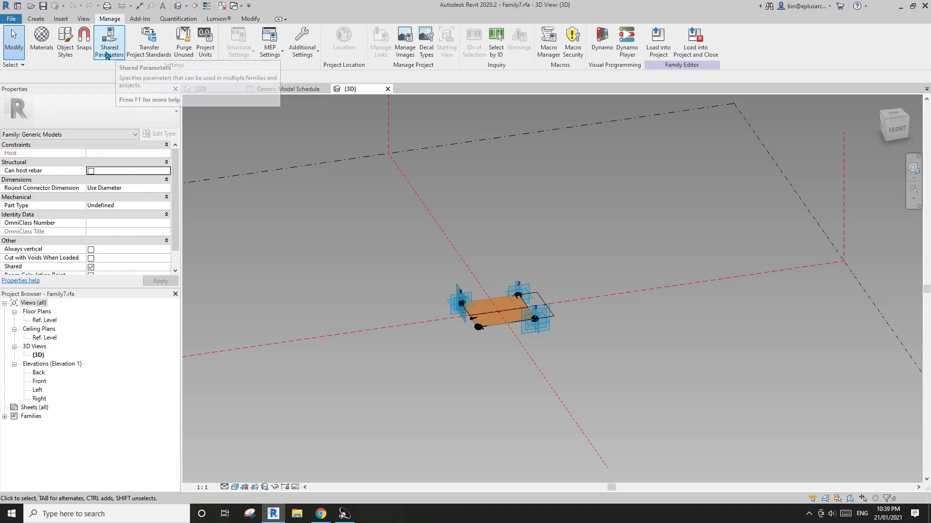
{"action": "left_click", "coordinate": [108, 49]}
{"action": "left_click_drag", "start_coordinate": [316, 150], "coordinate": [347, 158]}
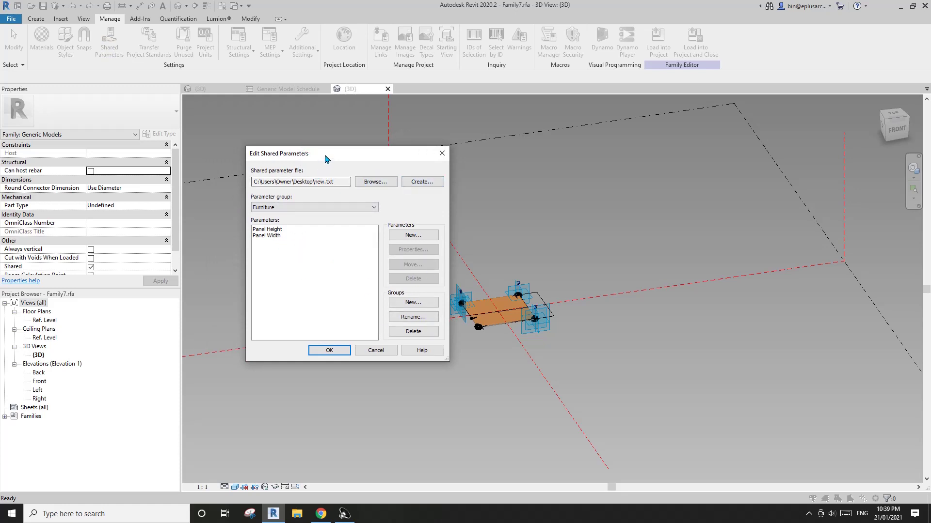
{"action": "left_click_drag", "start_coordinate": [326, 159], "coordinate": [314, 164]}
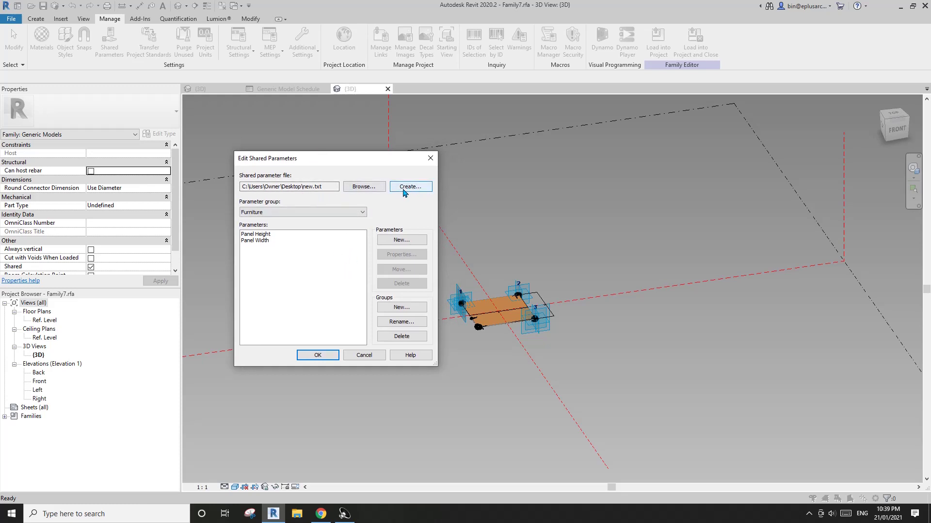
Create and save the shared parameter file new 21012021.txt on the Desktop.
{"action": "left_click", "coordinate": [414, 189]}
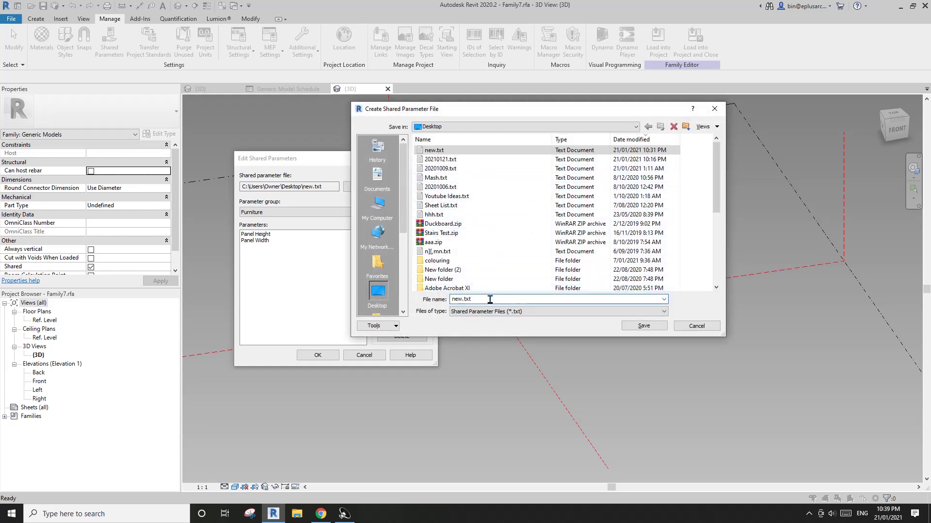
{"action": "left_click", "coordinate": [462, 301]}
{"action": "type", "text": "21012021"}
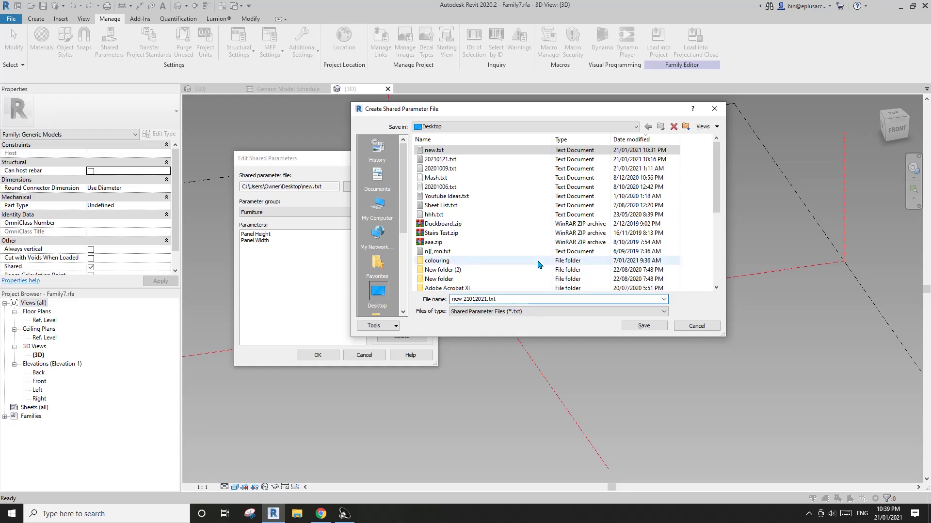
{"action": "key", "text": "Tab"}
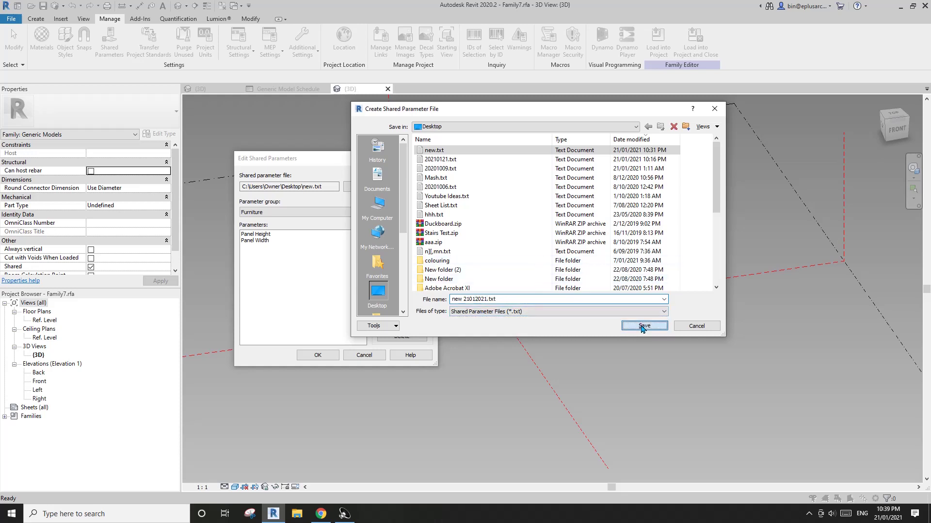
{"action": "left_click", "coordinate": [641, 325]}
{"action": "left_click_drag", "start_coordinate": [368, 162], "coordinate": [435, 168]}
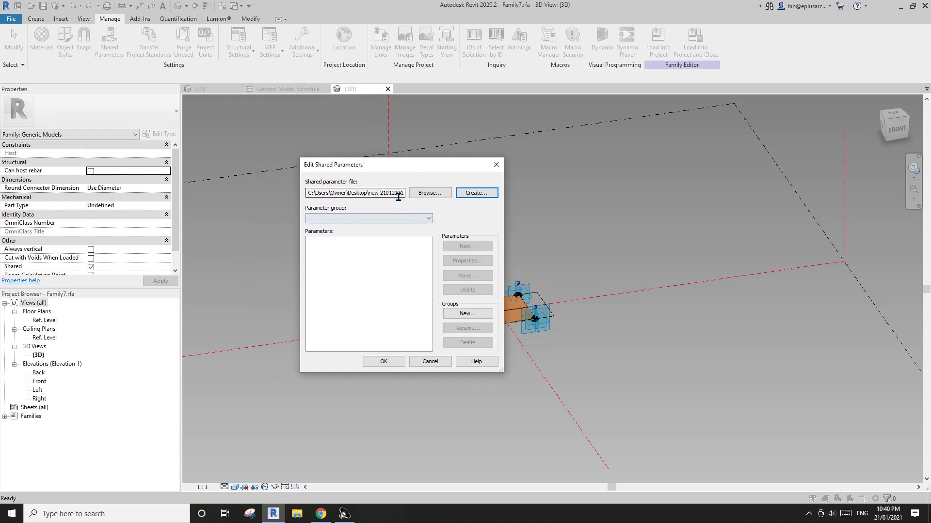
Create a new parameter group named Families.
{"action": "left_click", "coordinate": [373, 218]}
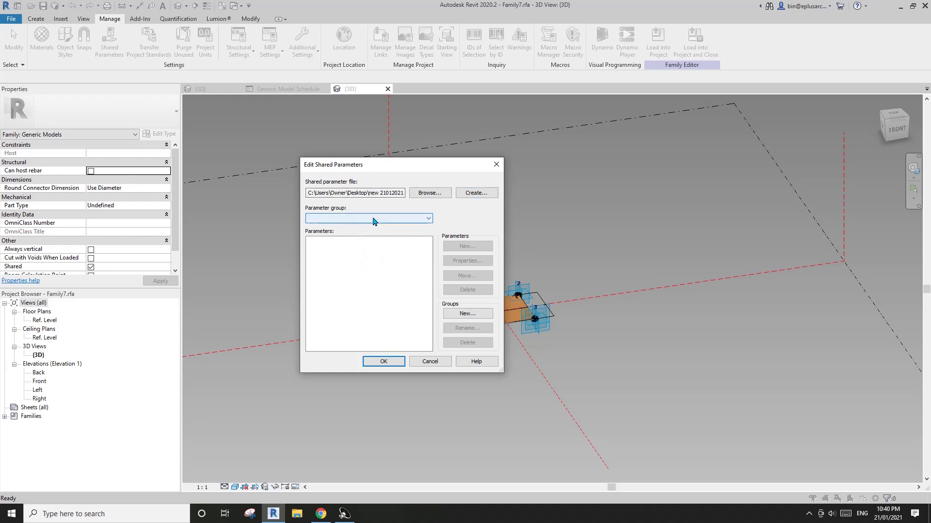
{"action": "left_click", "coordinate": [359, 277]}
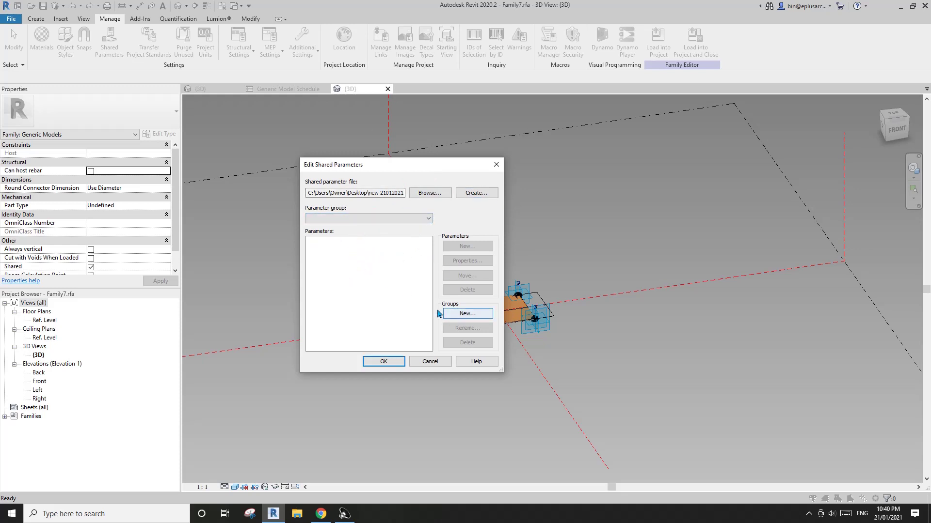
{"action": "left_click", "coordinate": [467, 314]}
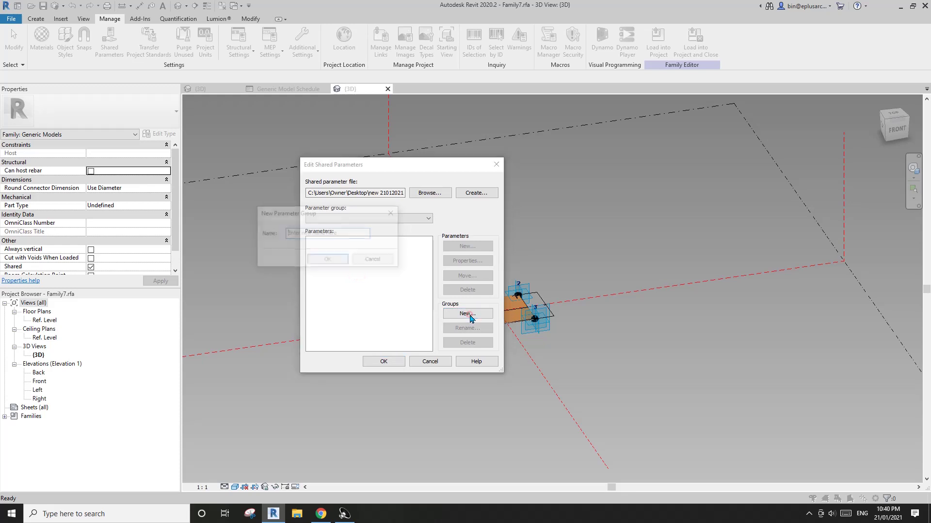
{"action": "left_click_drag", "start_coordinate": [338, 213], "coordinate": [664, 255]}
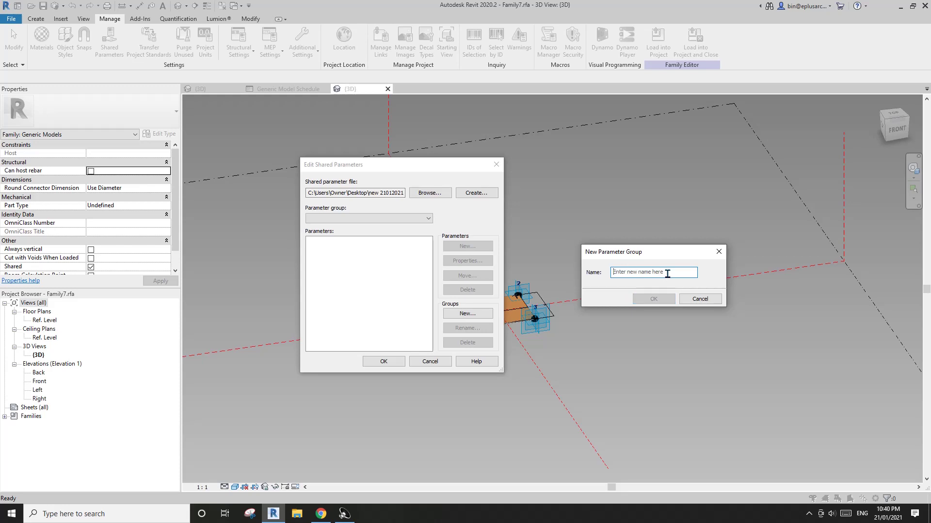
{"action": "type", "text": "F"}
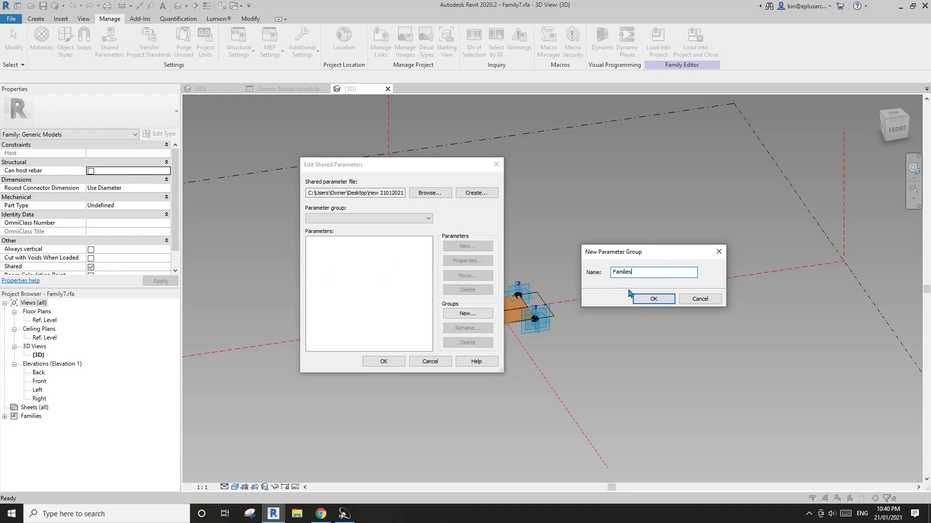
{"action": "type", "text": "amilies"}
{"action": "left_click", "coordinate": [653, 299]}
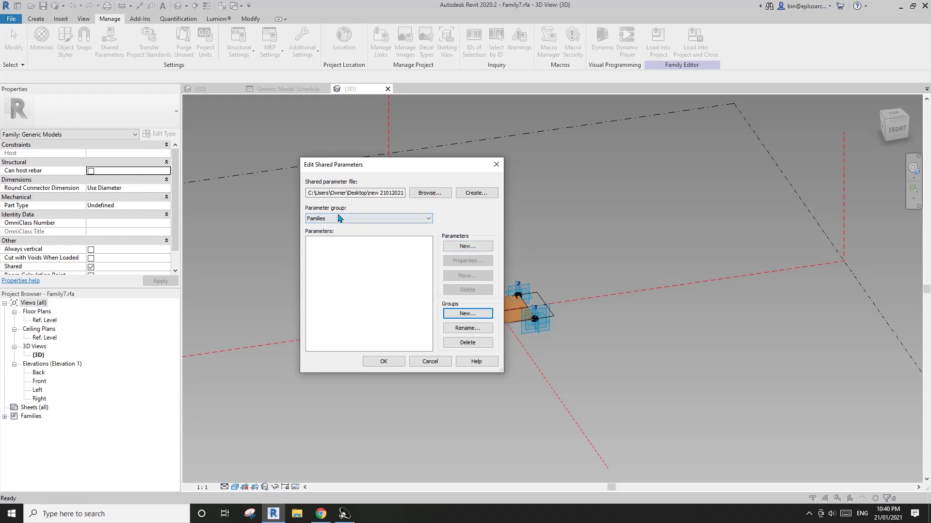
Add Panel Width and Panel Height length parameters to Families and close the editor.
{"action": "left_click", "coordinate": [479, 249]}
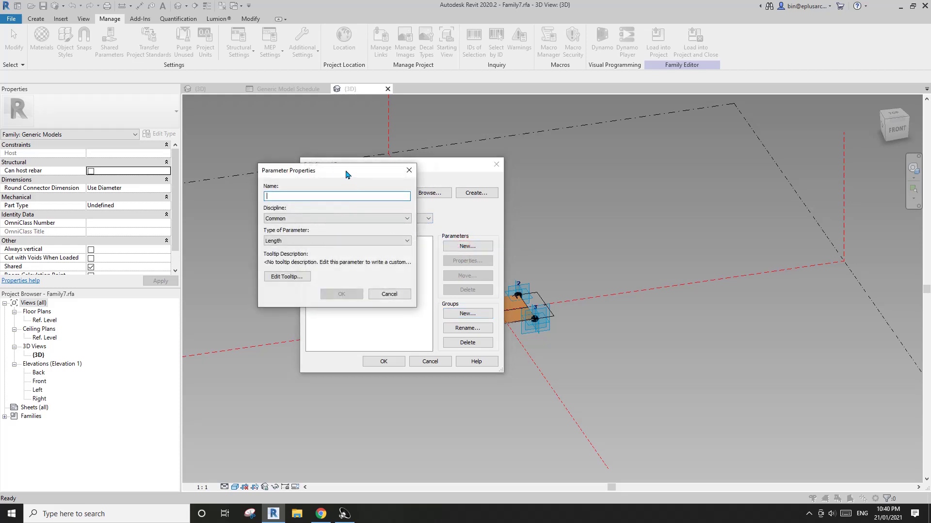
{"action": "left_click_drag", "start_coordinate": [345, 170], "coordinate": [624, 178]}
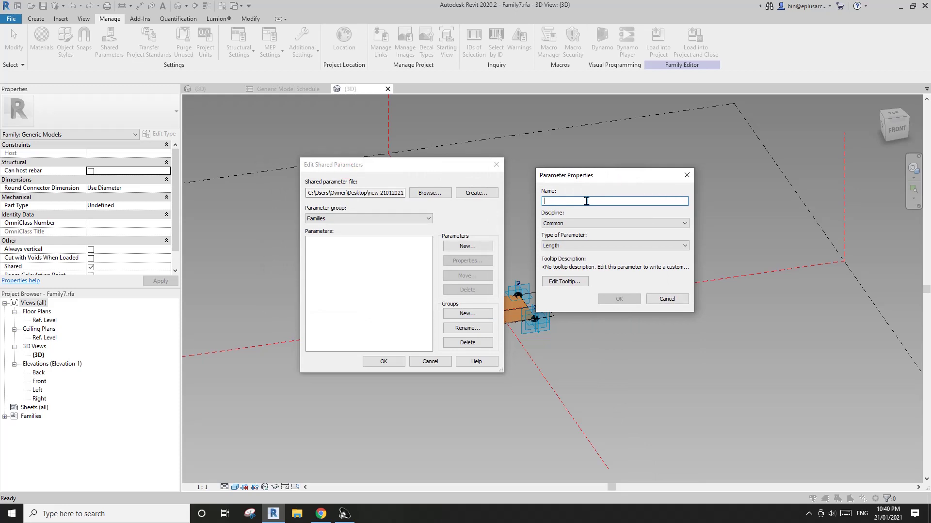
{"action": "type", "text": "Panel Width"}
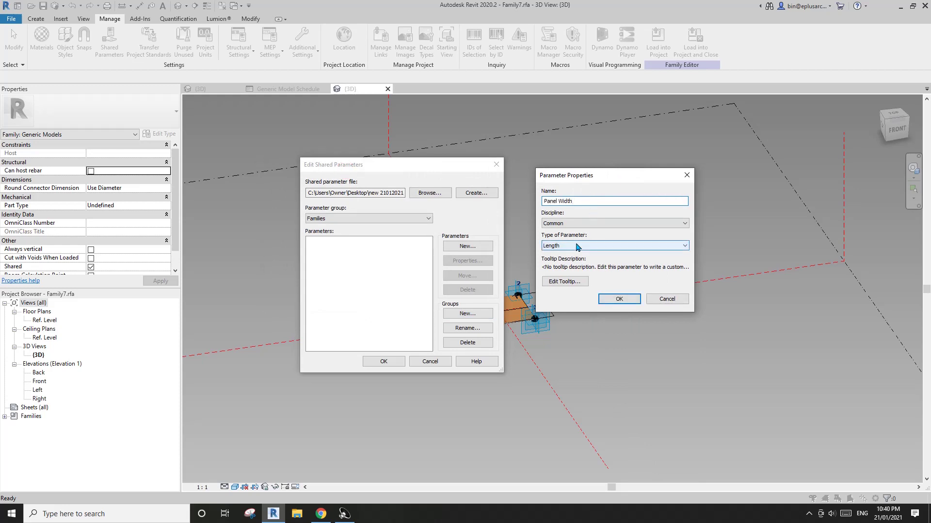
{"action": "left_click", "coordinate": [619, 298]}
{"action": "left_click", "coordinate": [456, 249]}
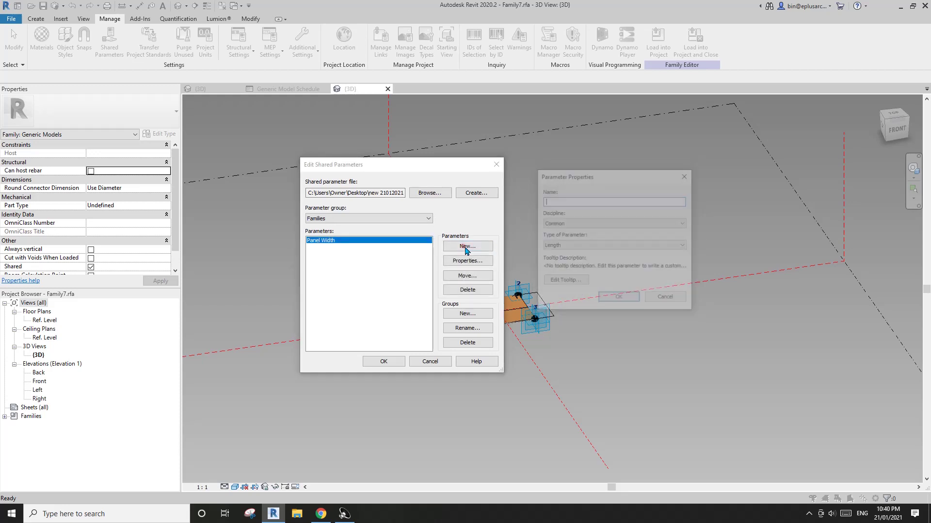
{"action": "type", "text": "Panel Height"}
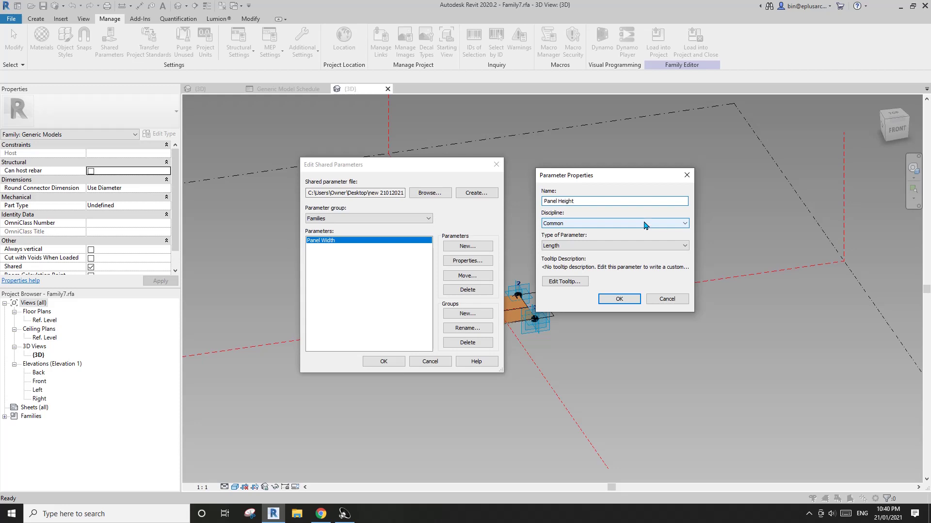
{"action": "left_click", "coordinate": [620, 300]}
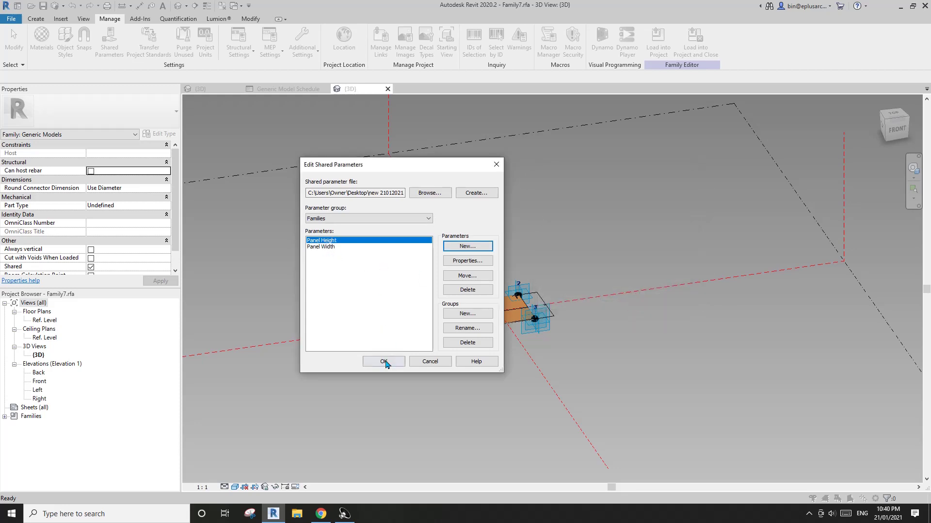
{"action": "left_click", "coordinate": [385, 362]}
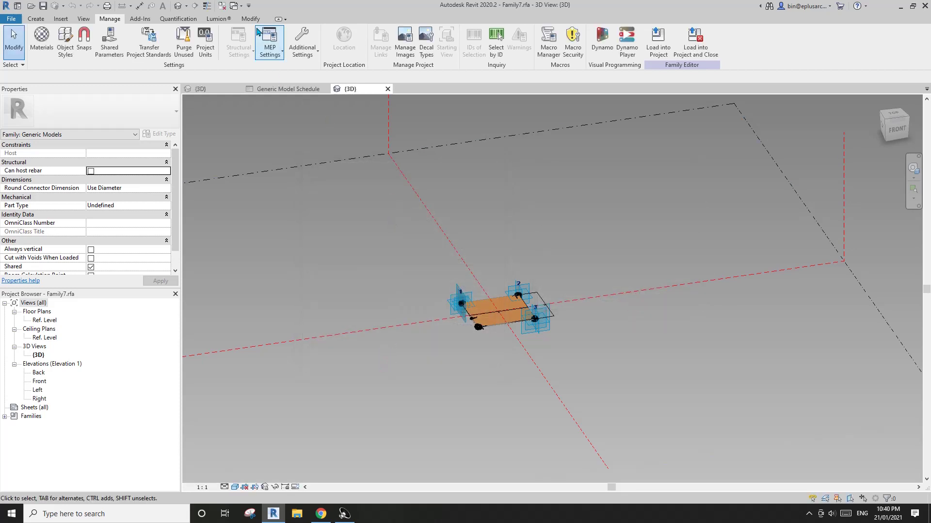
In Family Types, convert the L1 report parameter to the shared Panel Width parameter.
{"action": "left_click", "coordinate": [251, 18]}
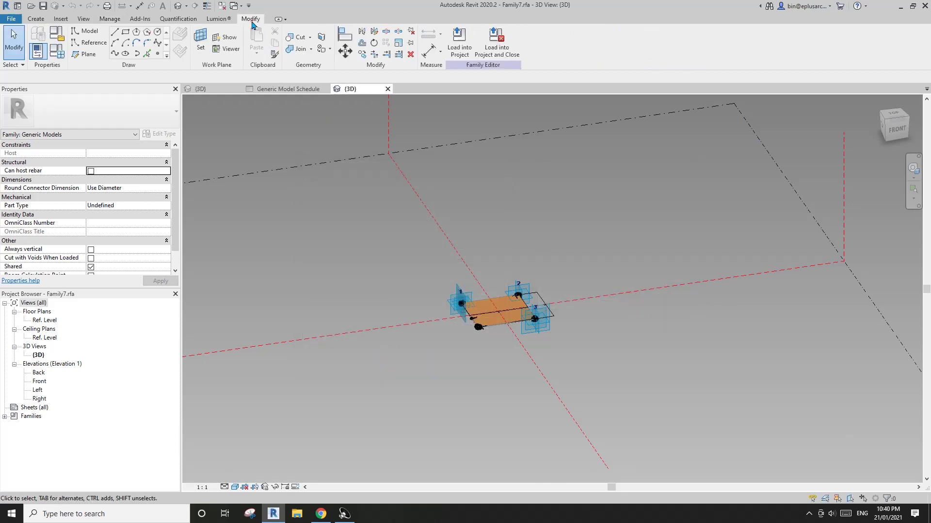
{"action": "left_click", "coordinate": [59, 53]}
{"action": "left_click", "coordinate": [90, 179]}
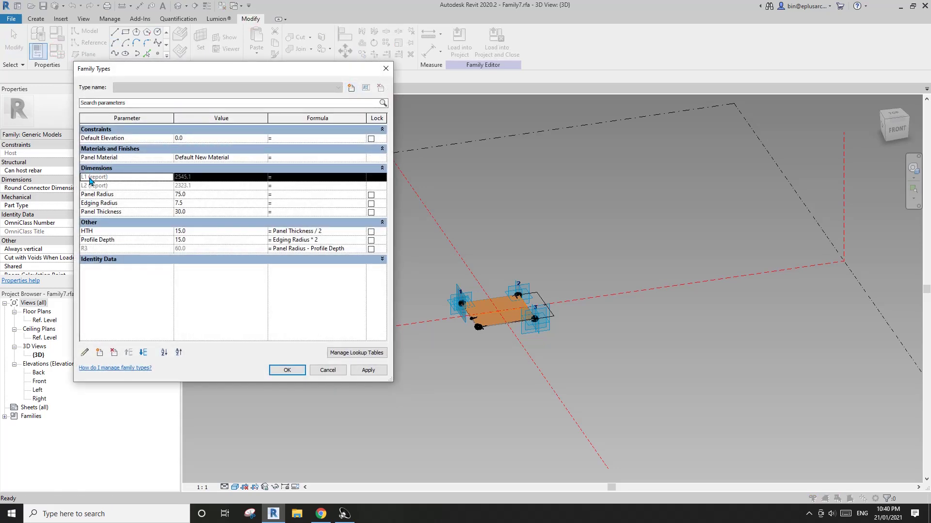
{"action": "left_click", "coordinate": [85, 354]}
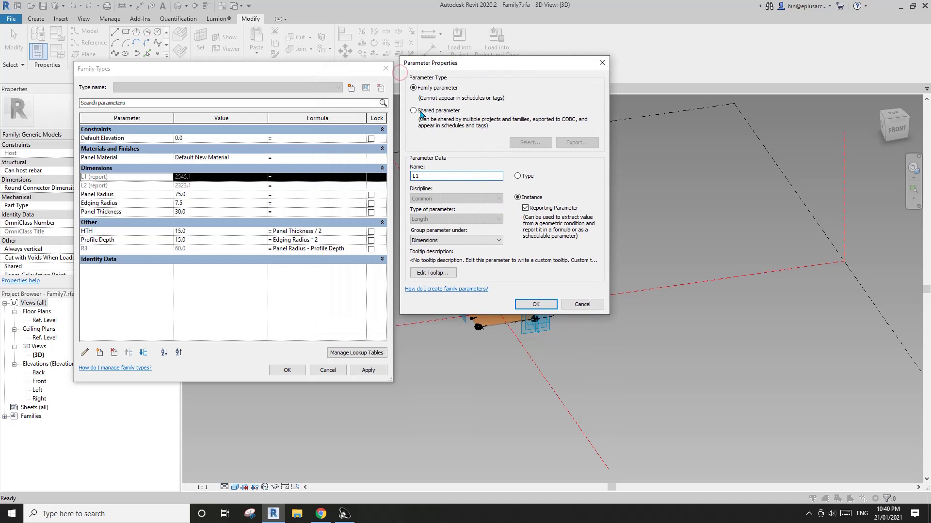
{"action": "left_click", "coordinate": [414, 111]}
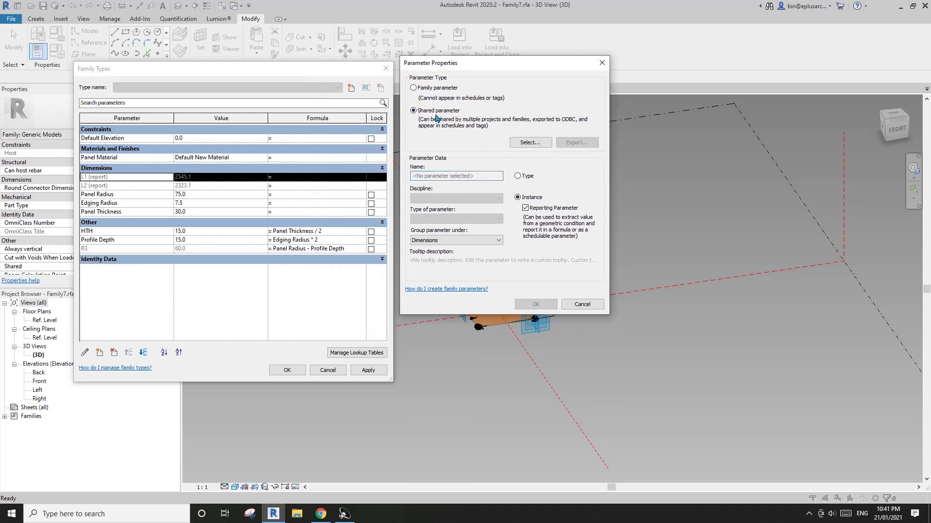
{"action": "left_click", "coordinate": [528, 143]}
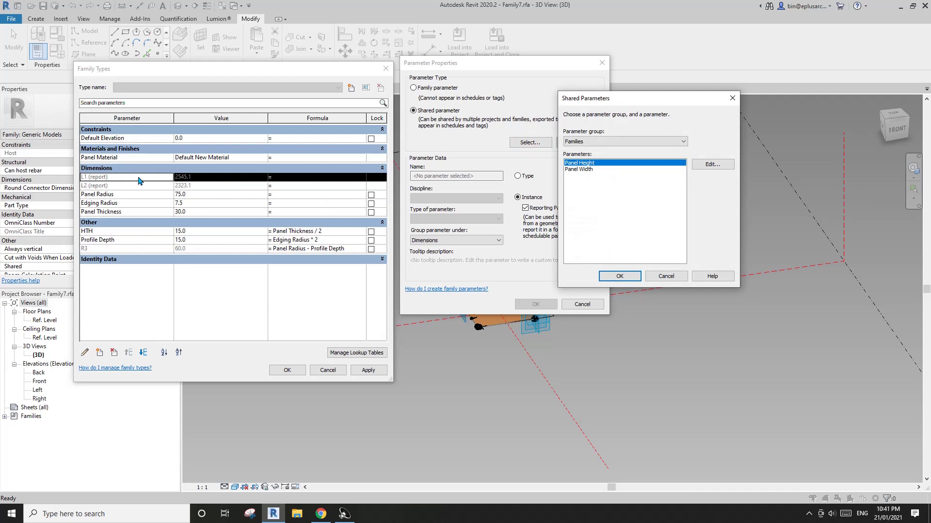
{"action": "left_click", "coordinate": [584, 170]}
{"action": "left_click", "coordinate": [631, 277]}
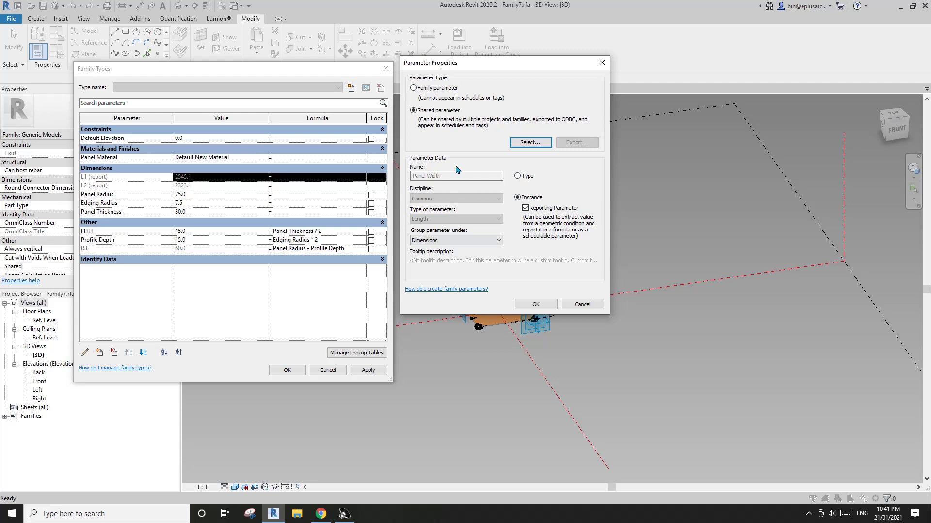
{"action": "left_click", "coordinate": [535, 305]}
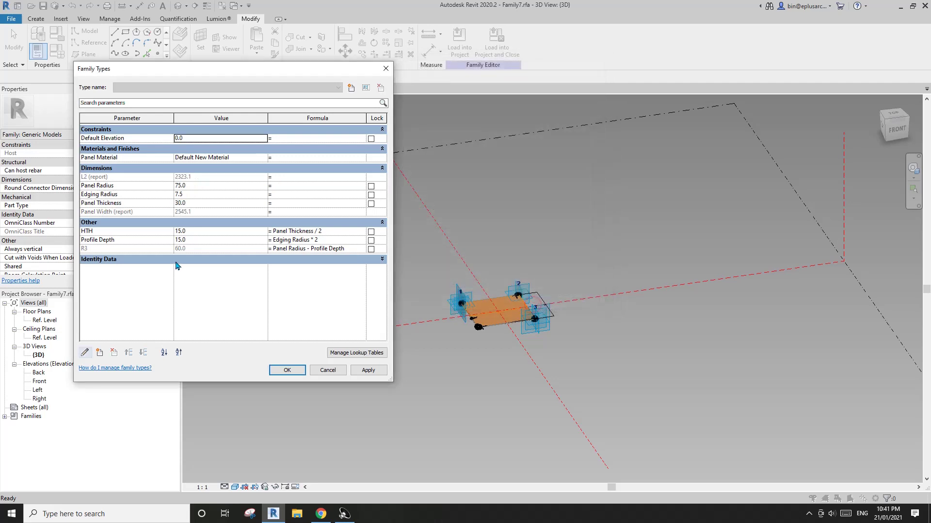
Convert L2 to the shared Panel Height parameter and close Family Types.
{"action": "left_click", "coordinate": [90, 178]}
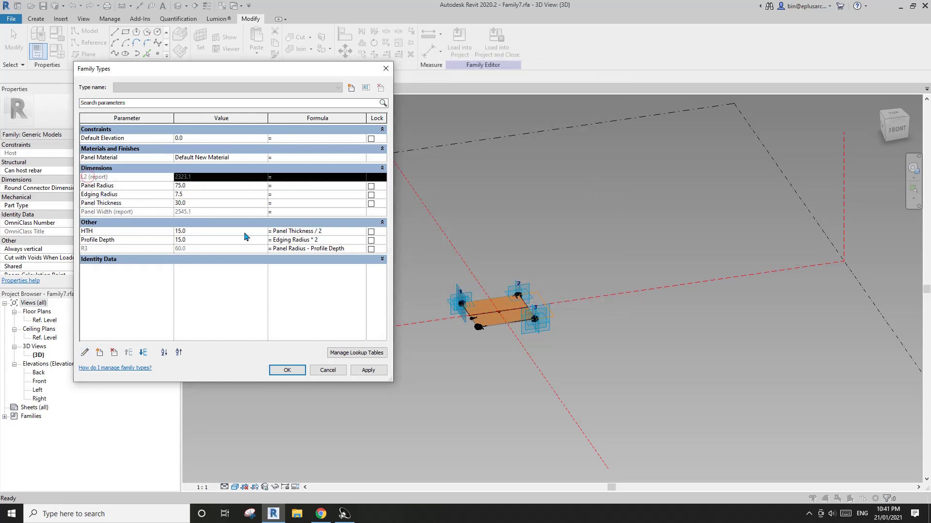
{"action": "left_click", "coordinate": [85, 352]}
{"action": "left_click", "coordinate": [413, 110]}
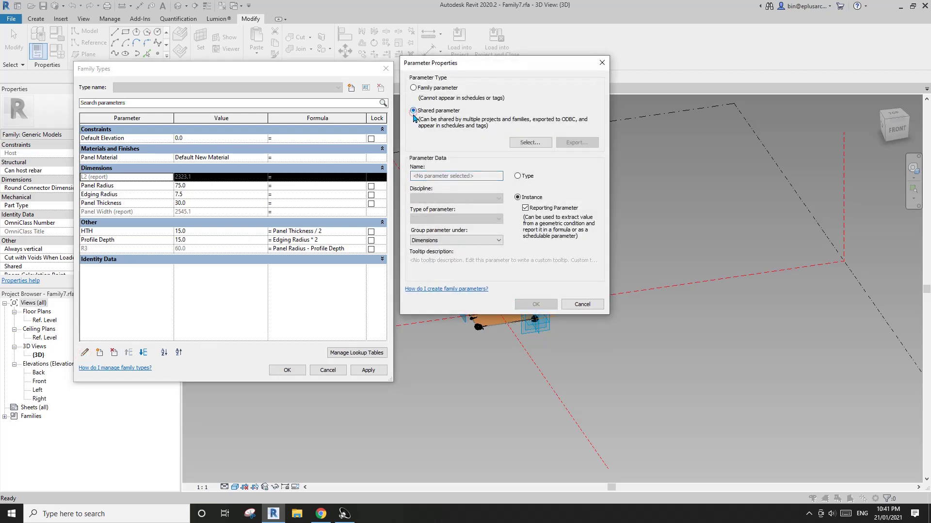
{"action": "left_click", "coordinate": [530, 142]}
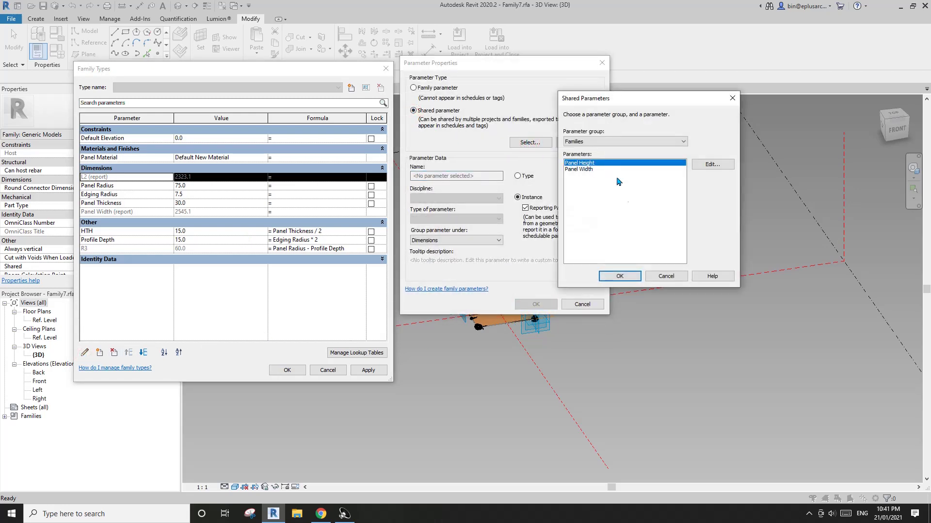
{"action": "left_click", "coordinate": [627, 276]}
{"action": "left_click", "coordinate": [542, 304]}
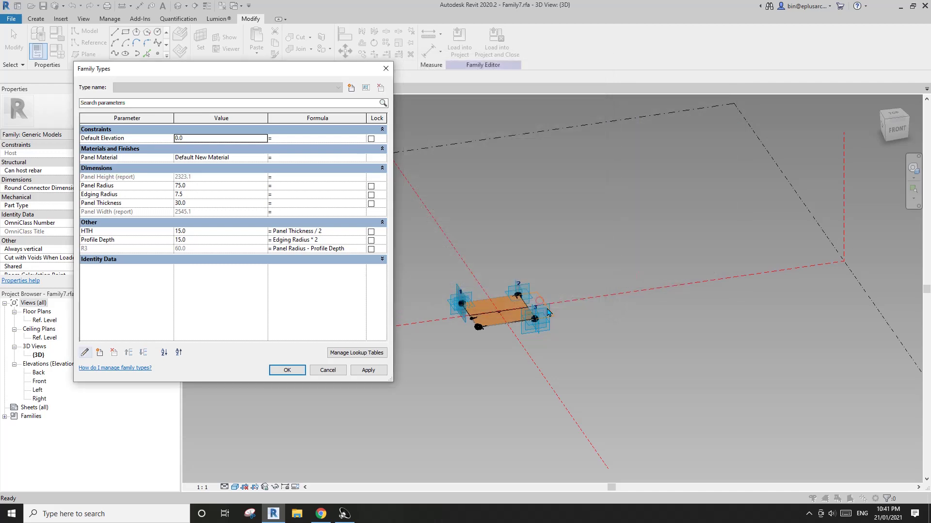
{"action": "left_click", "coordinate": [287, 371]}
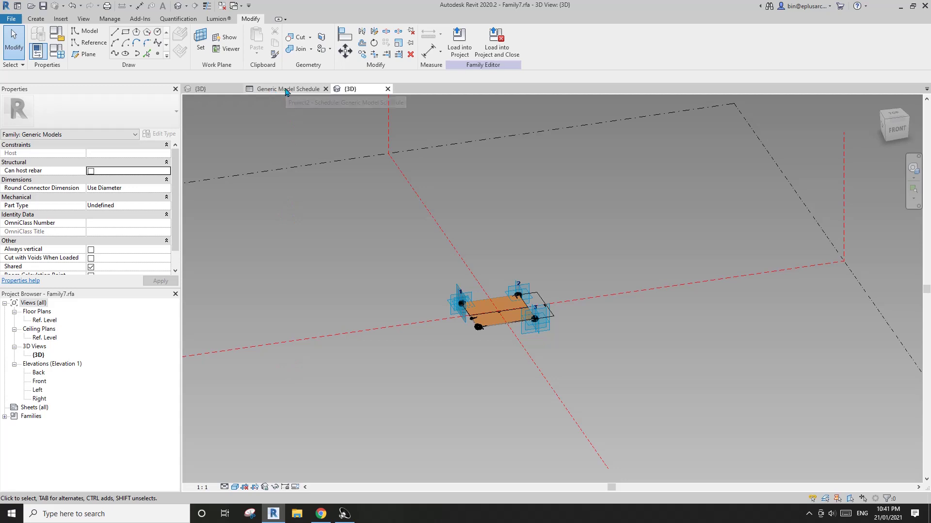
Check the Generic Model Schedule's available fields for Panel parameters, then cancel unchanged.
{"action": "left_click", "coordinate": [287, 89]}
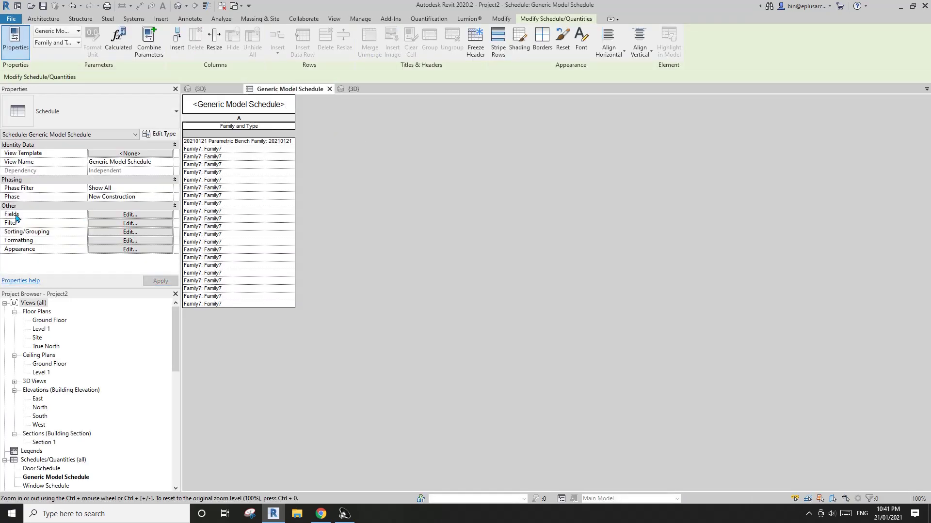
{"action": "left_click", "coordinate": [125, 216]}
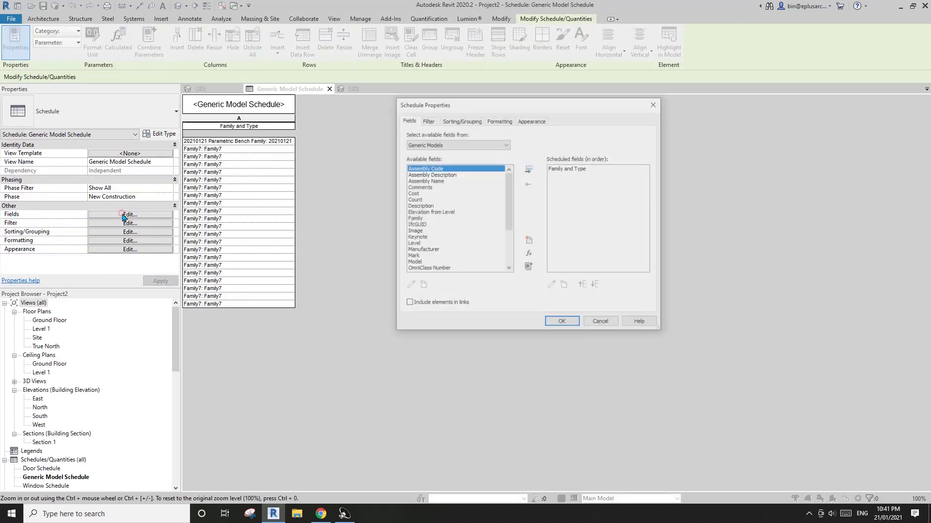
{"action": "left_click_drag", "start_coordinate": [508, 189], "coordinate": [514, 235]}
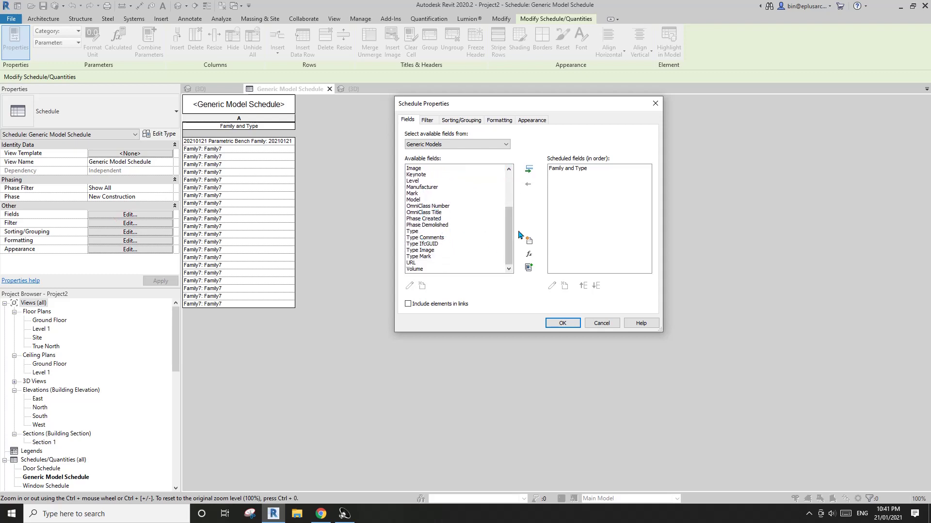
{"action": "mouse_move", "coordinate": [509, 229]}
{"action": "left_mouse_down"}
{"action": "mouse_move", "coordinate": [512, 190]}
{"action": "mouse_move", "coordinate": [512, 228]}
{"action": "left_mouse_up"}
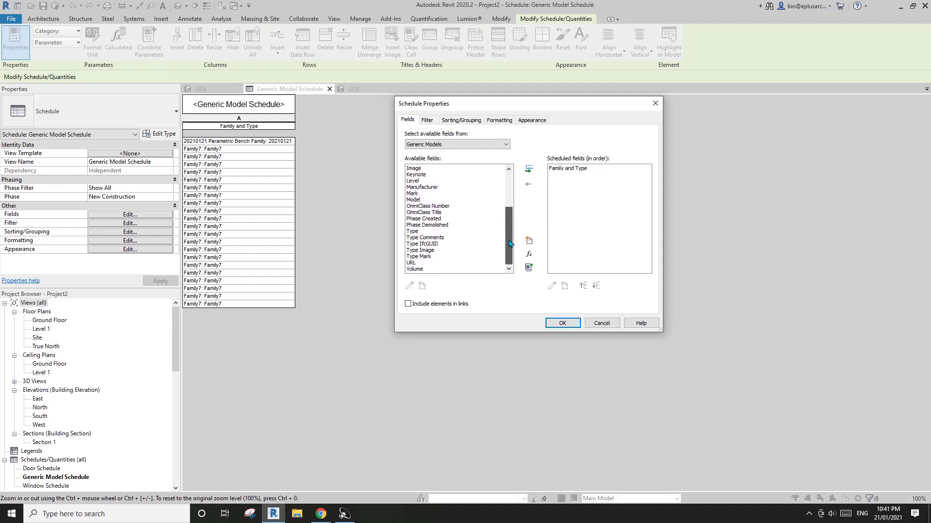
{"action": "left_click_drag", "start_coordinate": [507, 236], "coordinate": [506, 197]}
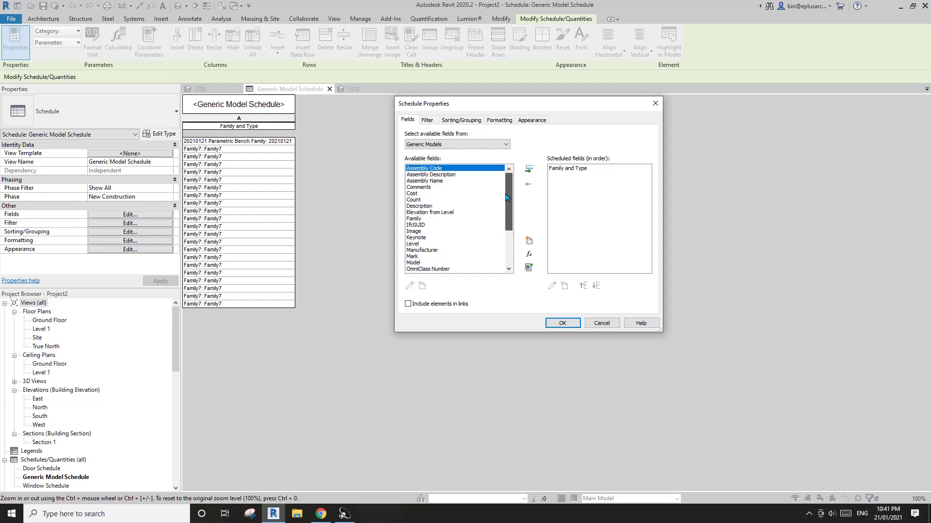
{"action": "left_click", "coordinate": [606, 322]}
Load Family7 into Project2 without saving the file, overwriting the existing version.
{"action": "left_click", "coordinate": [352, 88]}
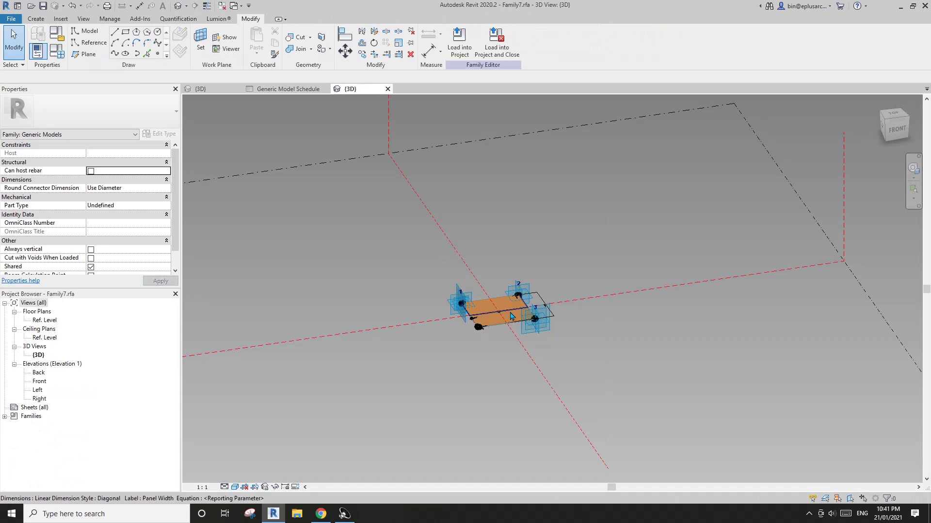
{"action": "scroll", "coordinate": [510, 316], "scroll_direction": "up", "scroll_amount": 2}
{"action": "left_click", "coordinate": [494, 50]}
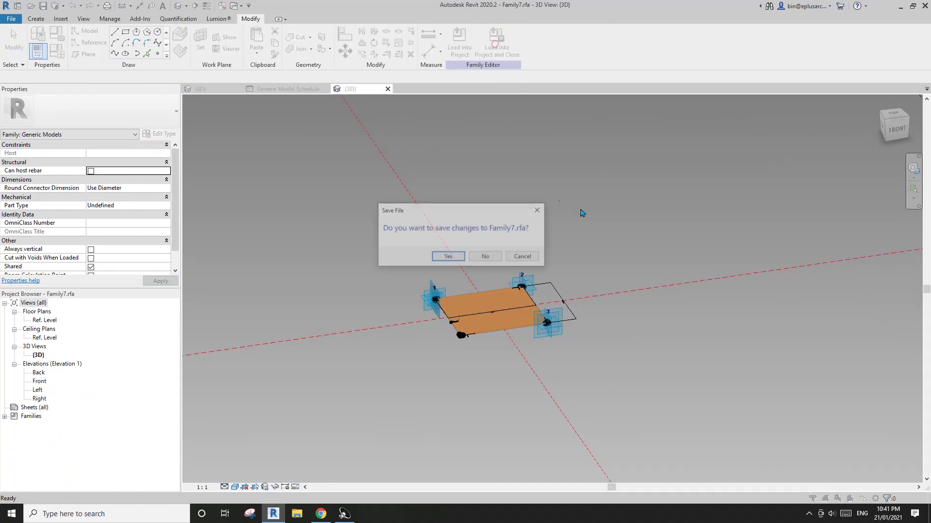
{"action": "left_click", "coordinate": [486, 256]}
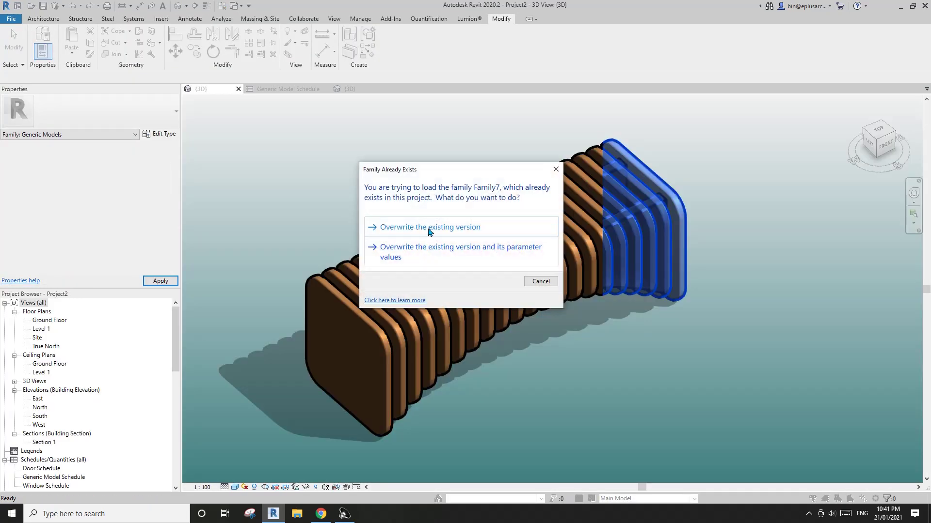
{"action": "left_click", "coordinate": [438, 228]}
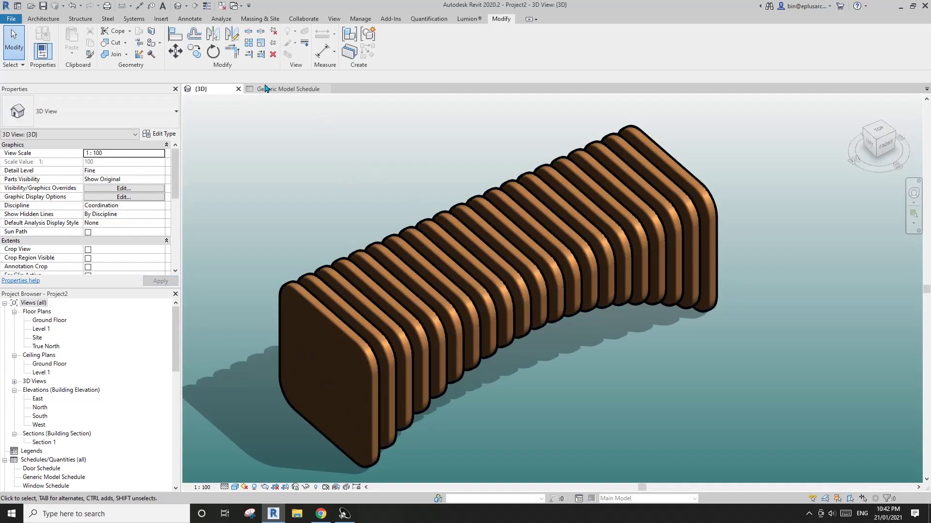
Add Panel Width and Panel Height to the Generic Model Schedule's scheduled fields.
{"action": "left_click", "coordinate": [280, 92]}
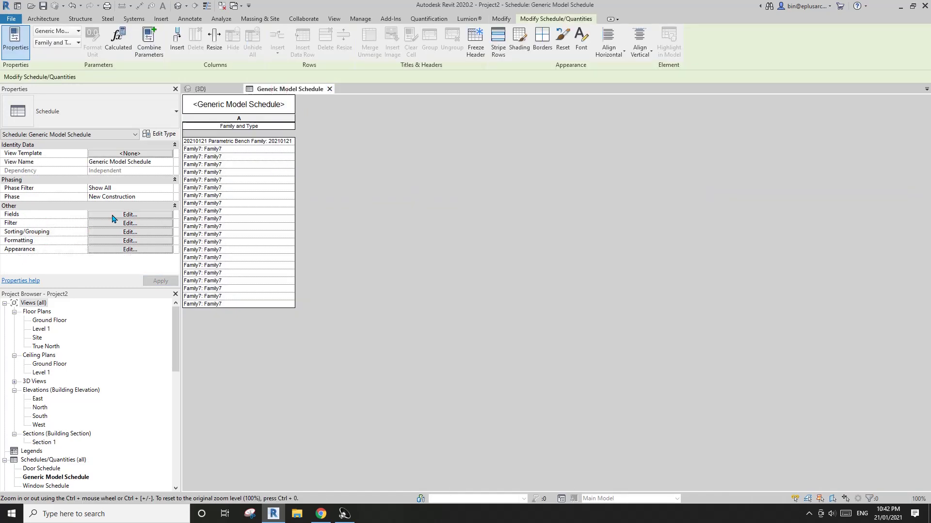
{"action": "left_click", "coordinate": [113, 217]}
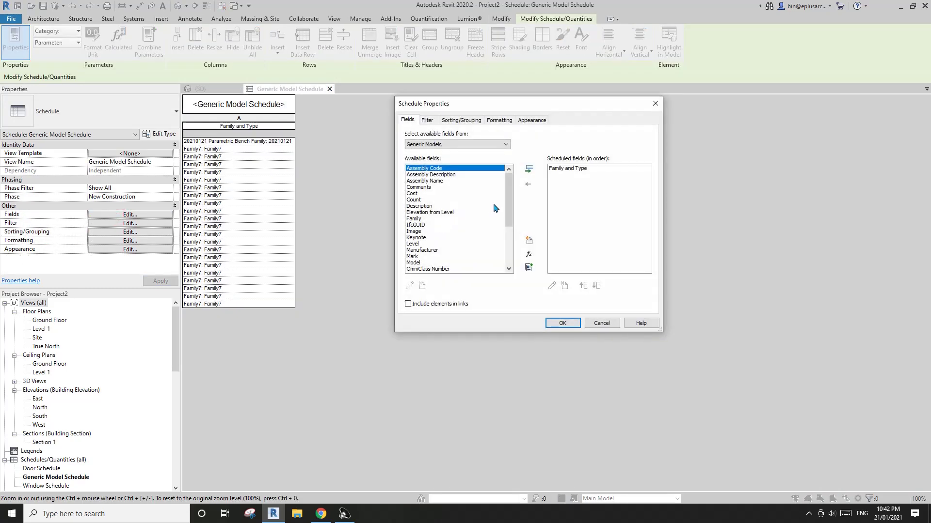
{"action": "scroll", "coordinate": [513, 200], "scroll_direction": "down", "scroll_amount": 4}
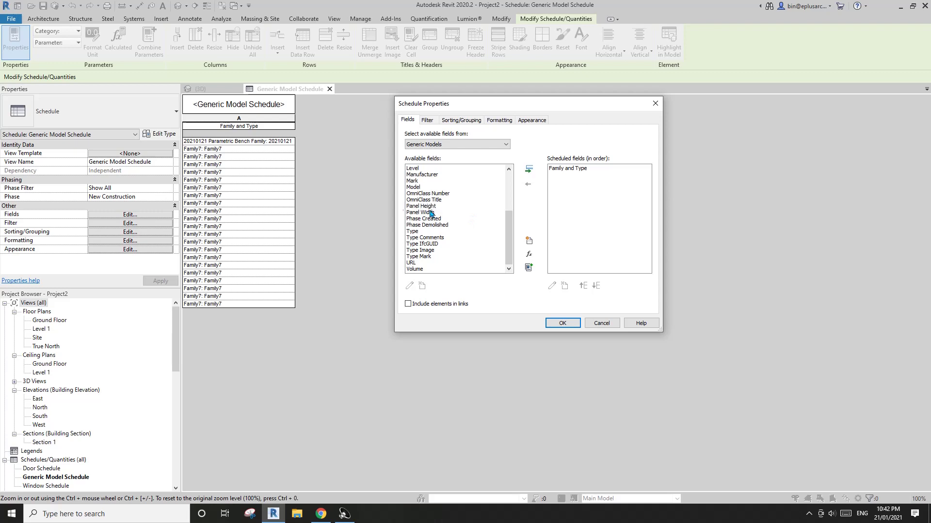
{"action": "left_click", "coordinate": [430, 213]}
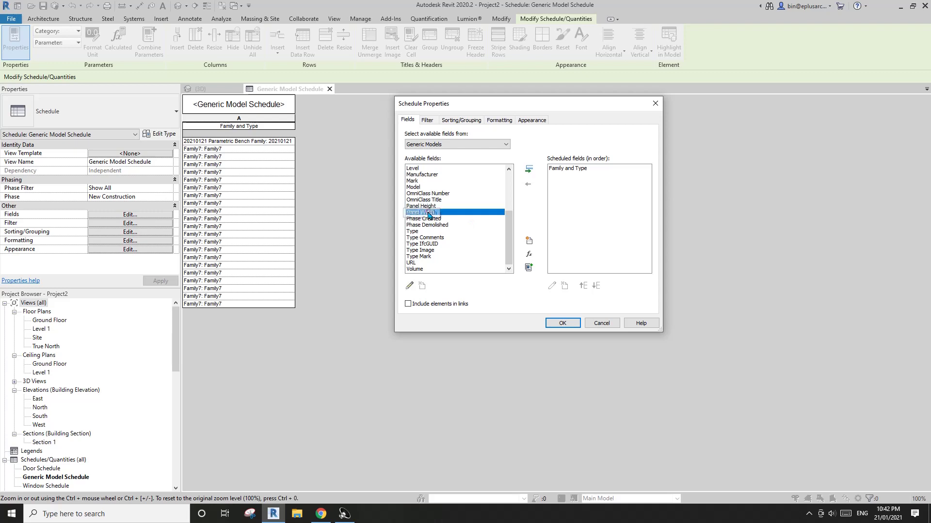
{"action": "left_click", "coordinate": [527, 175]}
{"action": "left_click", "coordinate": [422, 213]}
{"action": "left_click", "coordinate": [527, 171]}
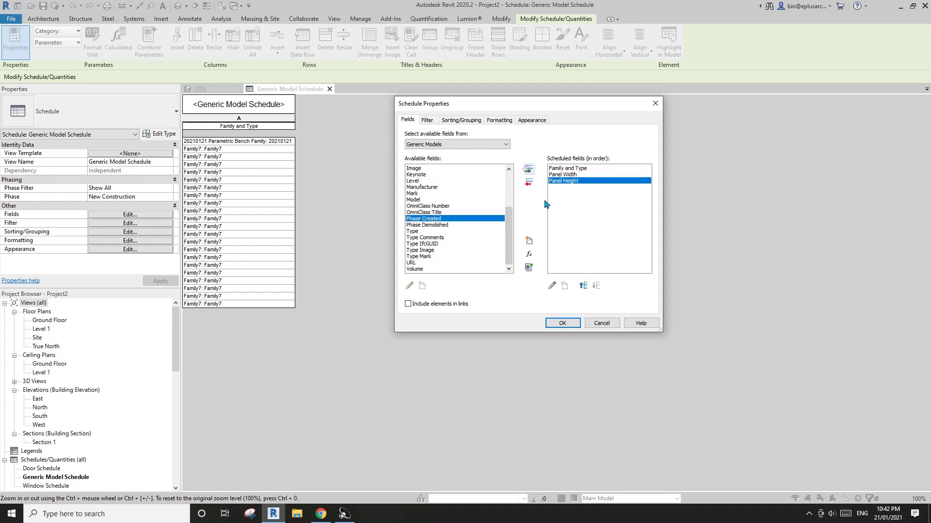
{"action": "left_click", "coordinate": [563, 323]}
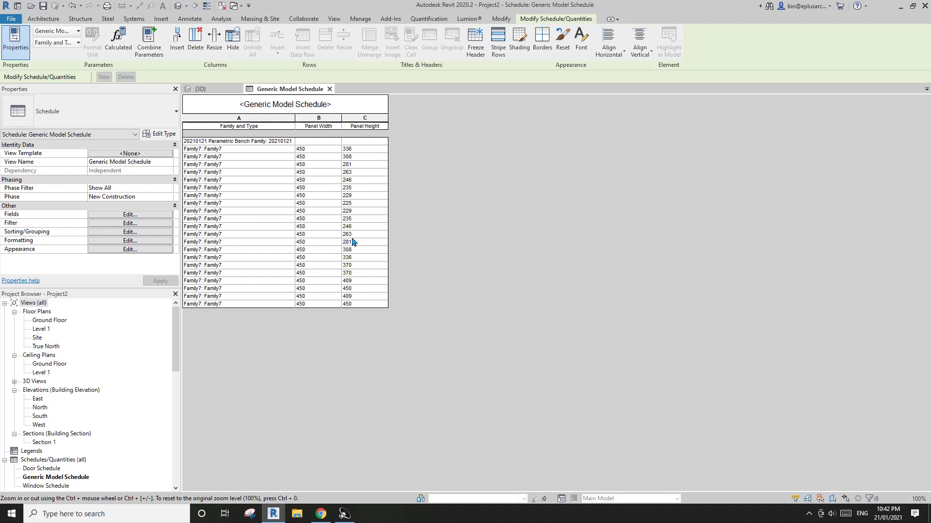
Locate the bench row in 3D, then filter the schedule by Panel Width.
{"action": "left_click", "coordinate": [235, 145]}
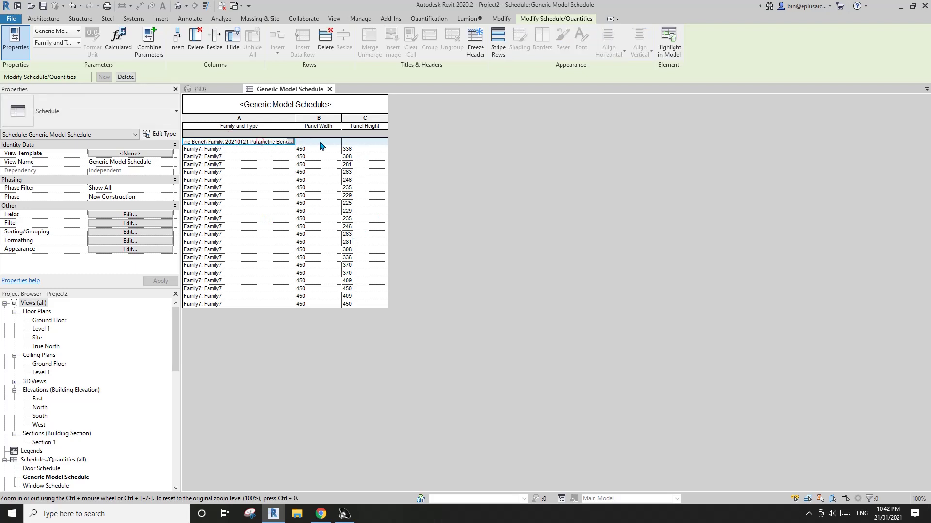
{"action": "left_click", "coordinate": [216, 88]}
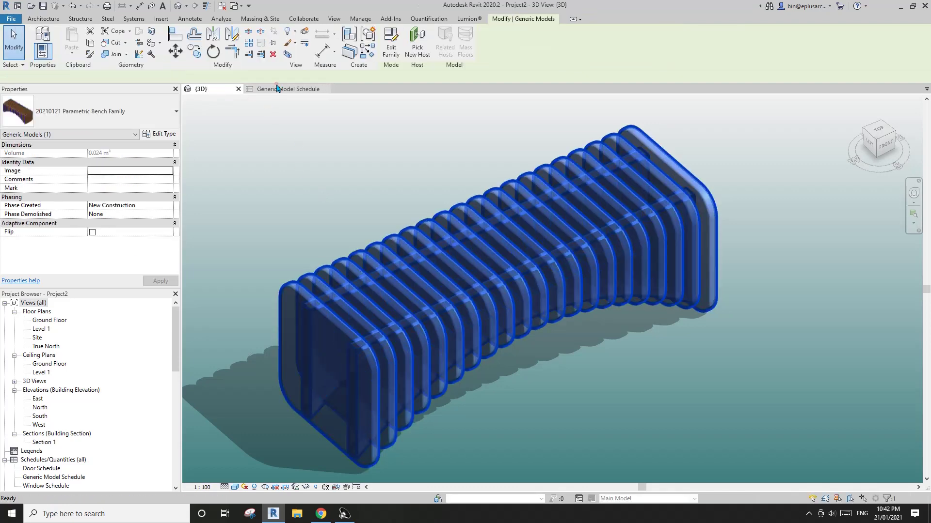
{"action": "left_click", "coordinate": [282, 88]}
{"action": "left_click", "coordinate": [143, 214]}
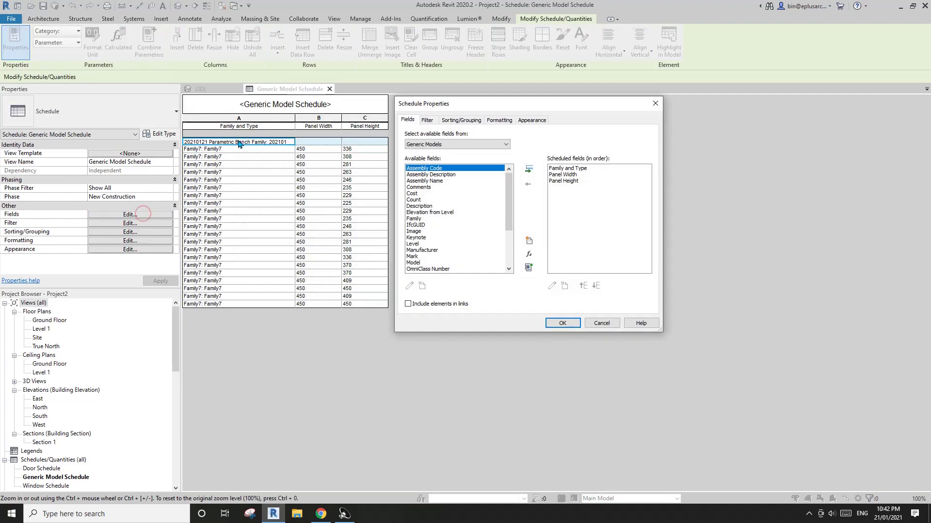
{"action": "left_click", "coordinate": [427, 121]}
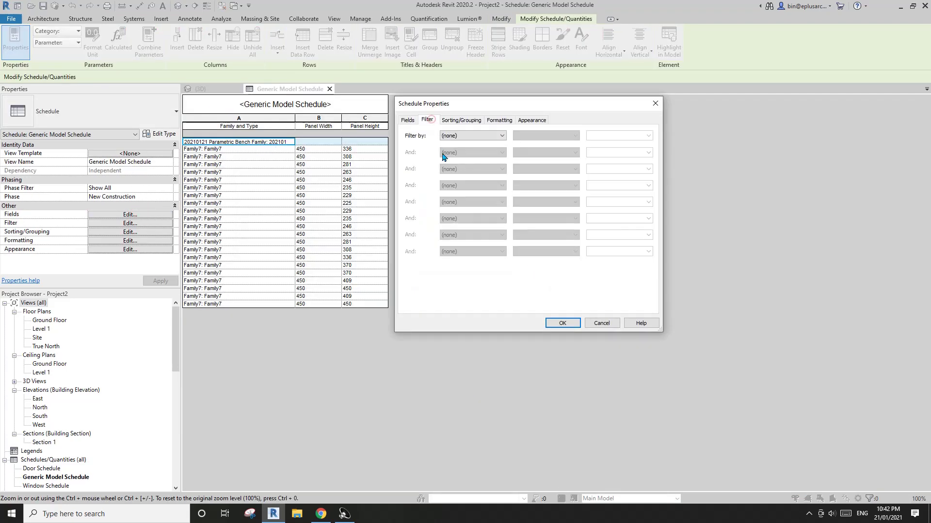
{"action": "left_click", "coordinate": [477, 136]}
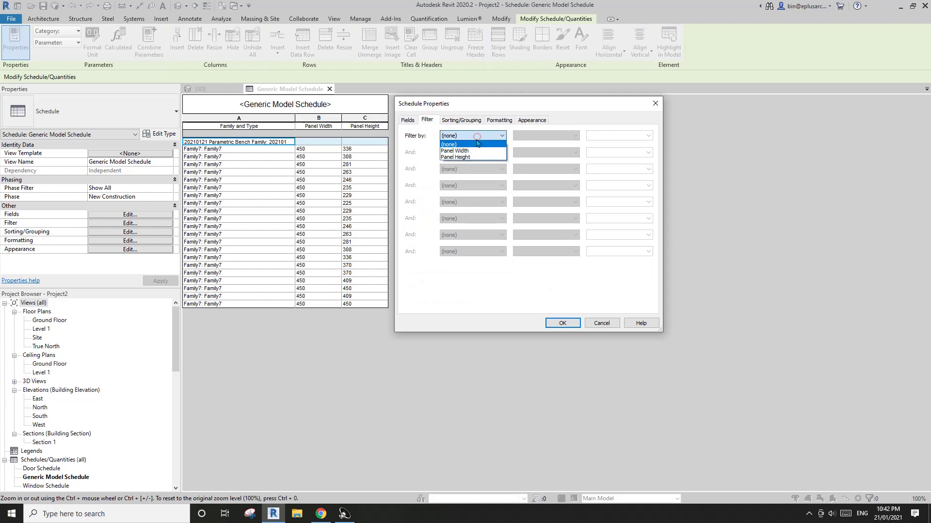
{"action": "left_click", "coordinate": [454, 151]}
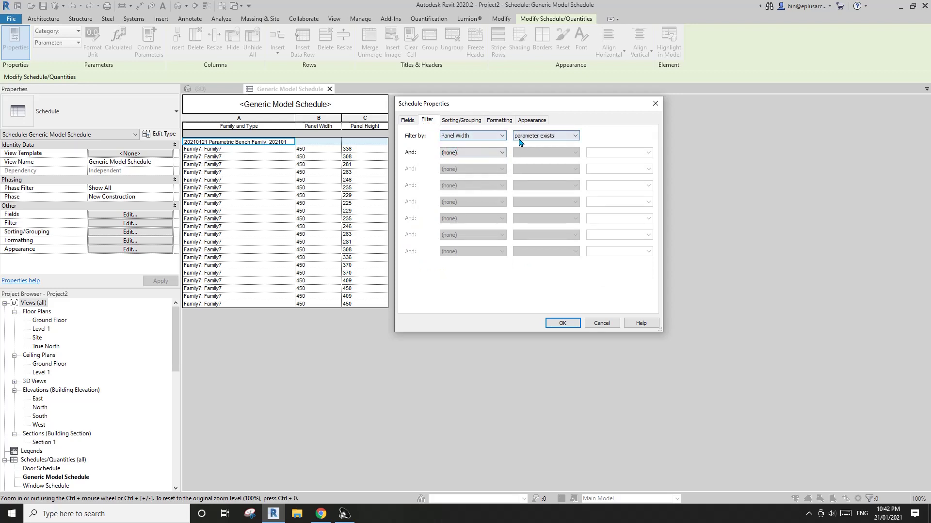
{"action": "left_click", "coordinate": [571, 323]}
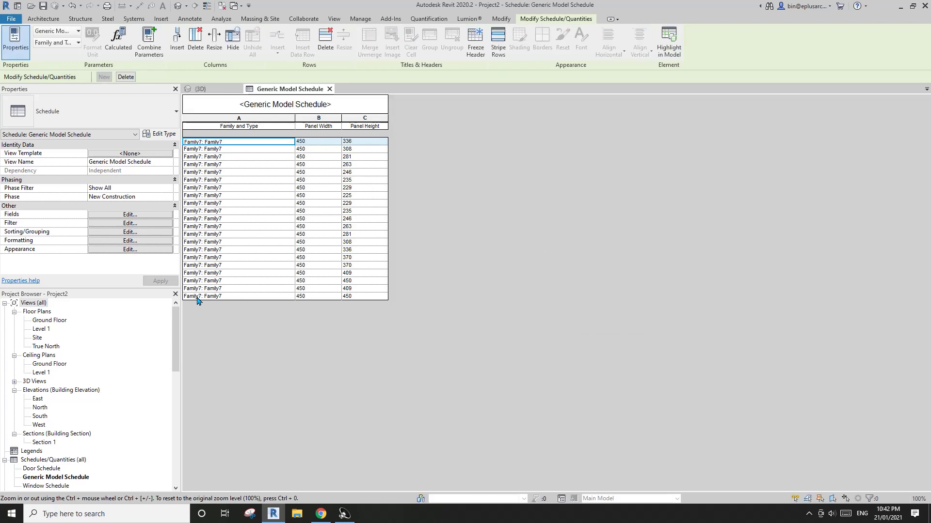
Enable Grand totals set to Count and totals under Sorting/Grouping, totalling 21 panels.
{"action": "left_click", "coordinate": [147, 216]}
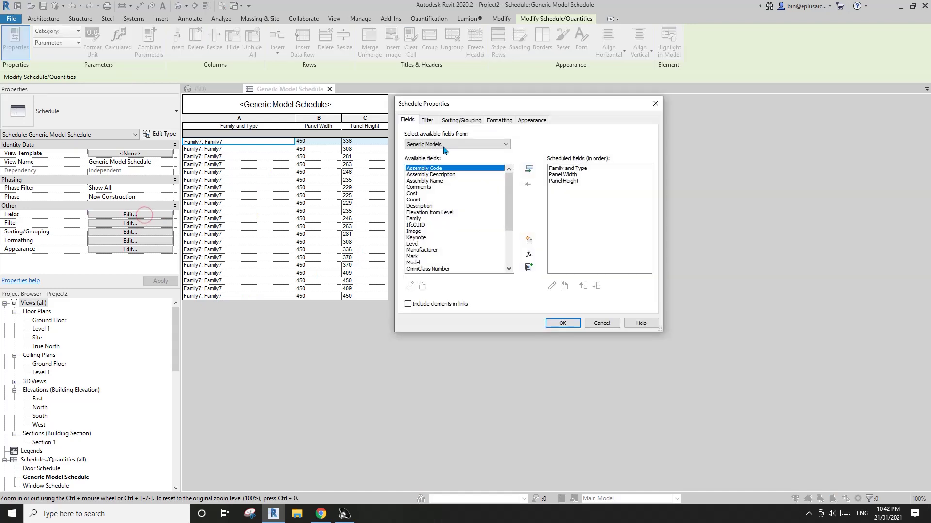
{"action": "left_click", "coordinate": [451, 121]}
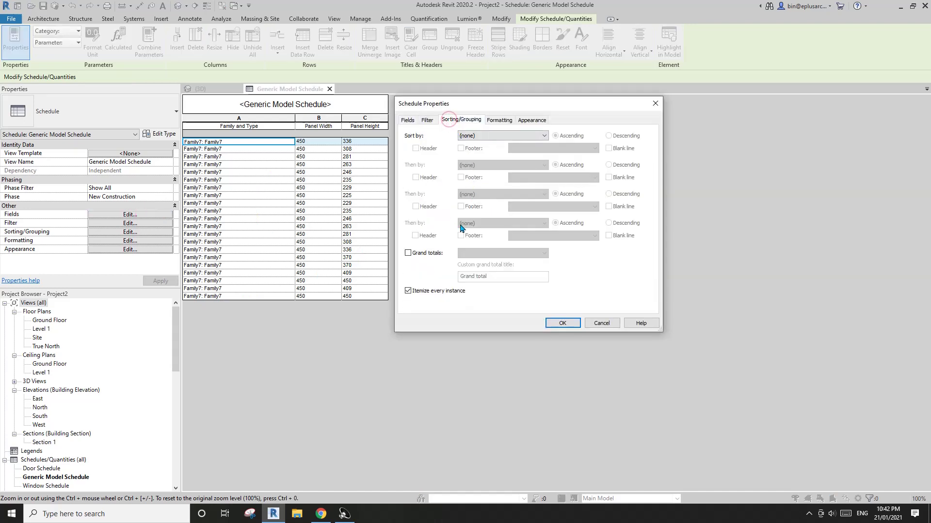
{"action": "left_click", "coordinate": [408, 253]}
{"action": "left_click", "coordinate": [499, 253]}
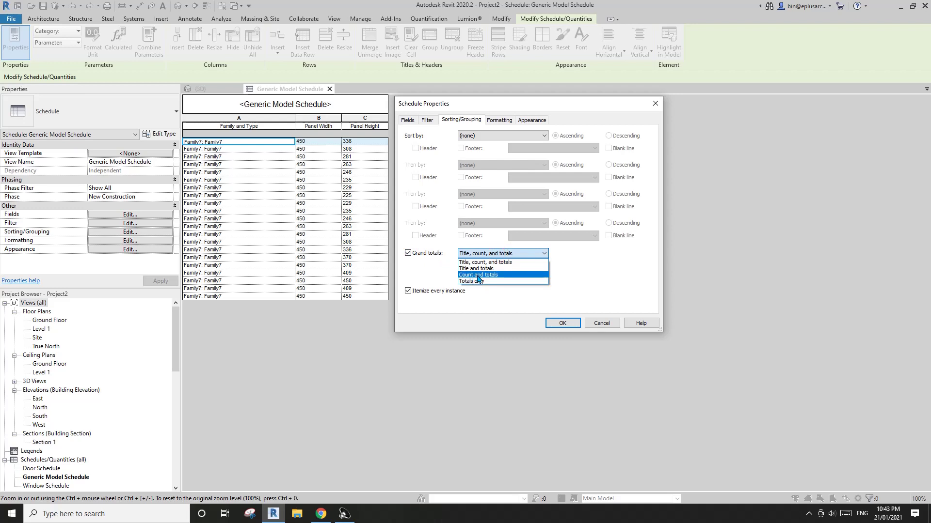
{"action": "left_click", "coordinate": [478, 275]}
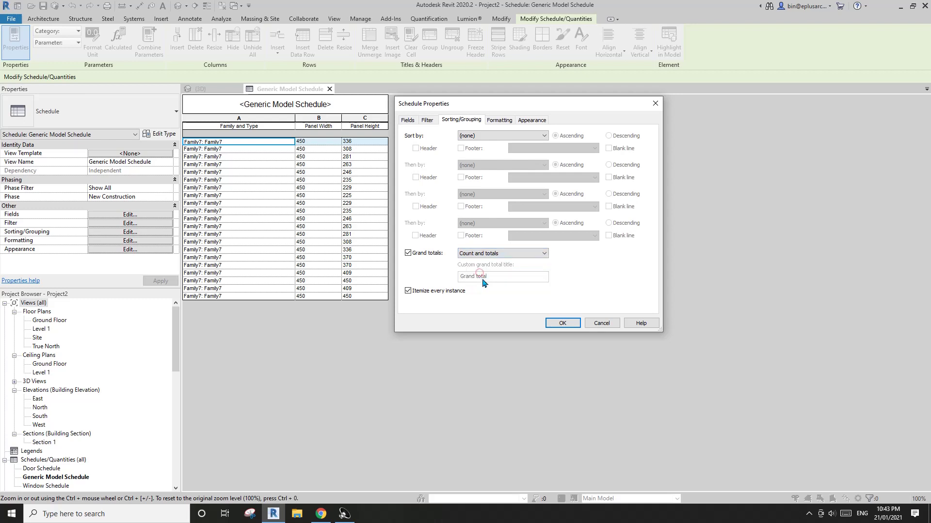
{"action": "left_click", "coordinate": [562, 323]}
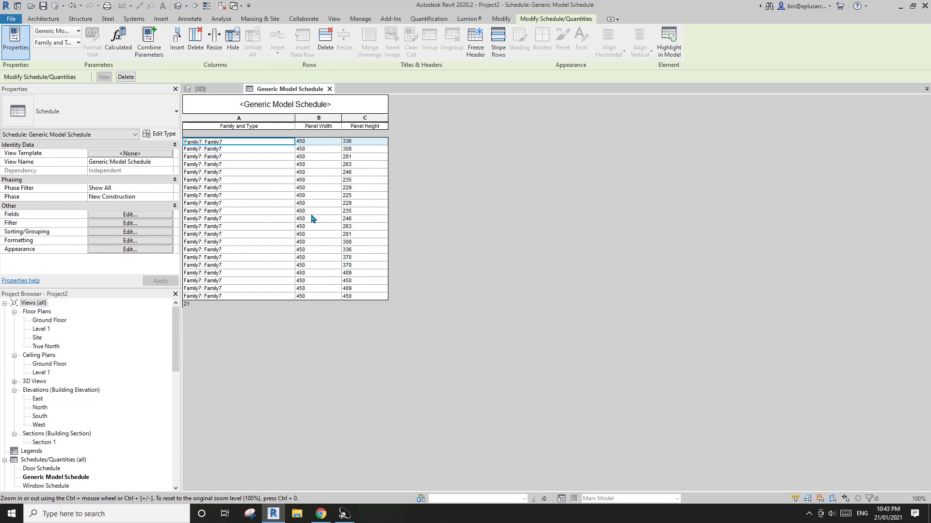
Create a calculated field named Panel Area with its type set to Area.
{"action": "left_click", "coordinate": [138, 214]}
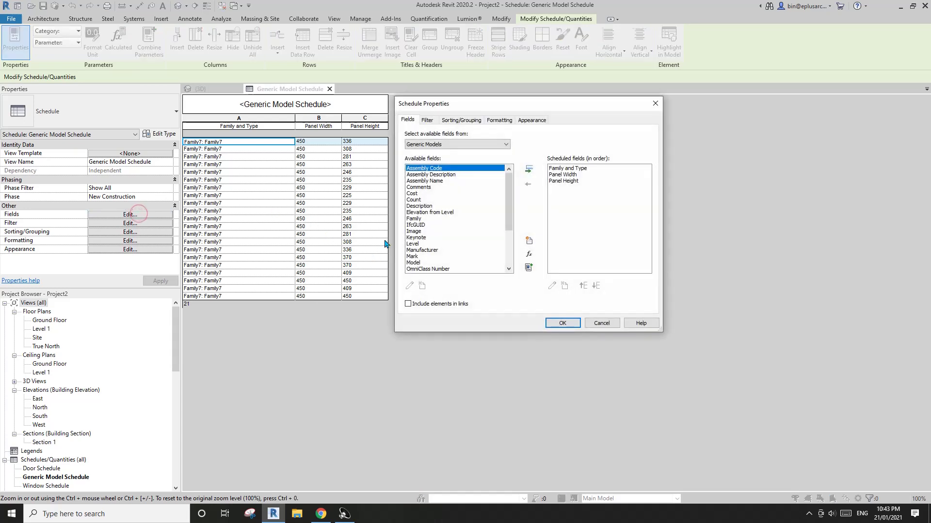
{"action": "left_click_drag", "start_coordinate": [494, 111], "coordinate": [538, 123]}
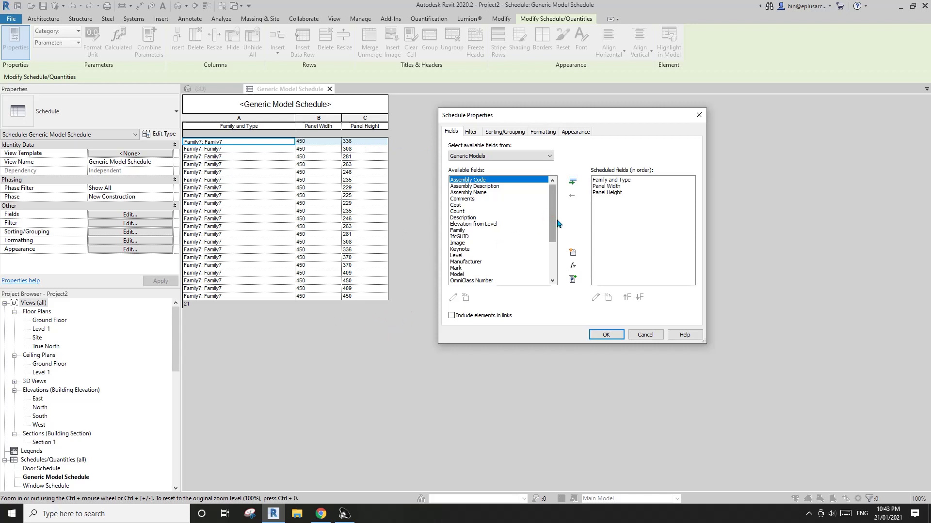
{"action": "left_click", "coordinate": [575, 268]}
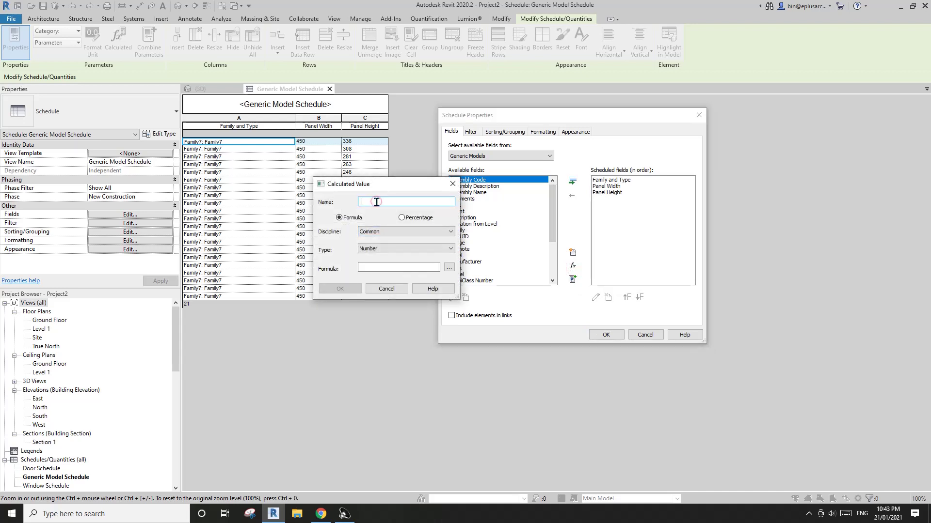
{"action": "type", "text": "P"}
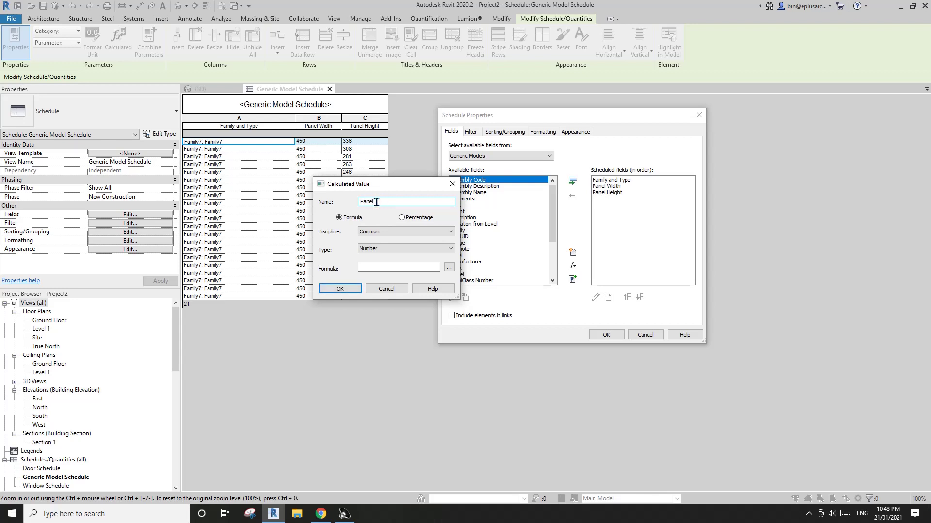
{"action": "type", "text": "anel Area"}
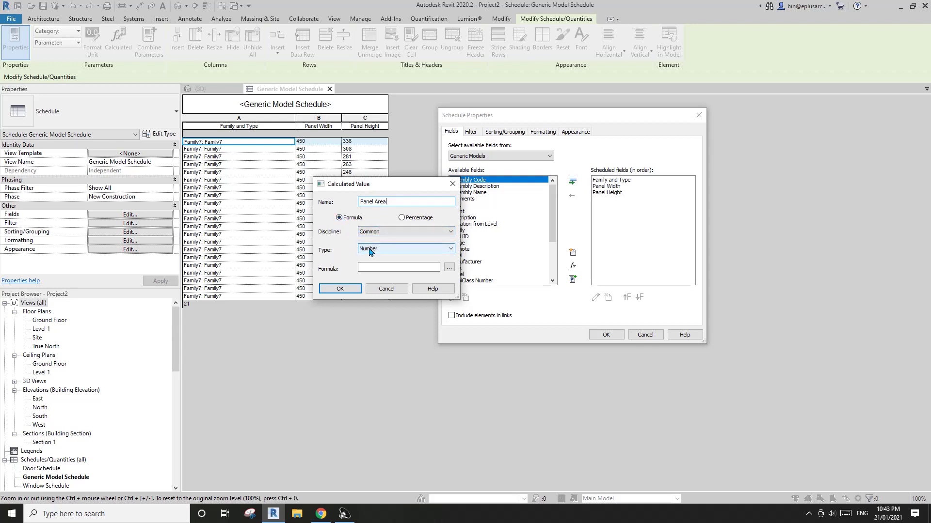
{"action": "left_click", "coordinate": [446, 248]}
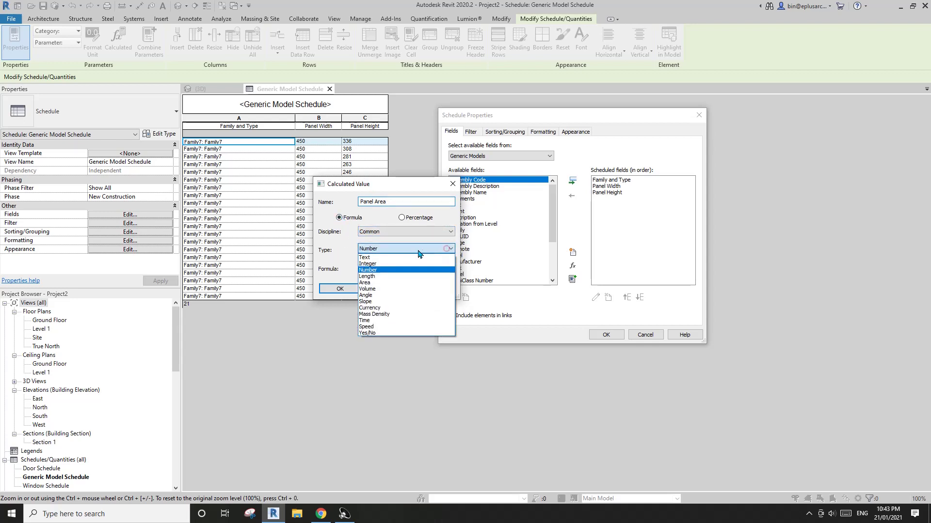
{"action": "left_click", "coordinate": [374, 284]}
{"action": "left_click_drag", "start_coordinate": [387, 186], "coordinate": [354, 240]}
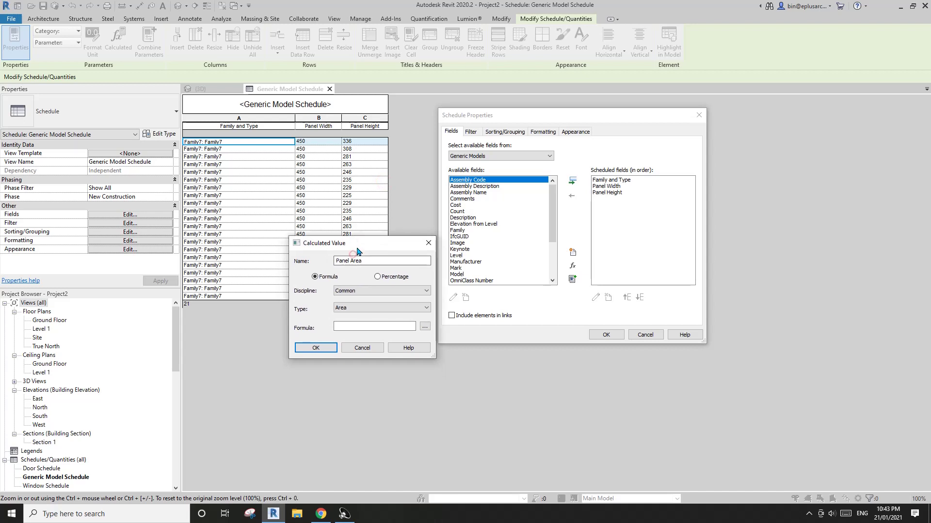
{"action": "left_click", "coordinate": [374, 308]}
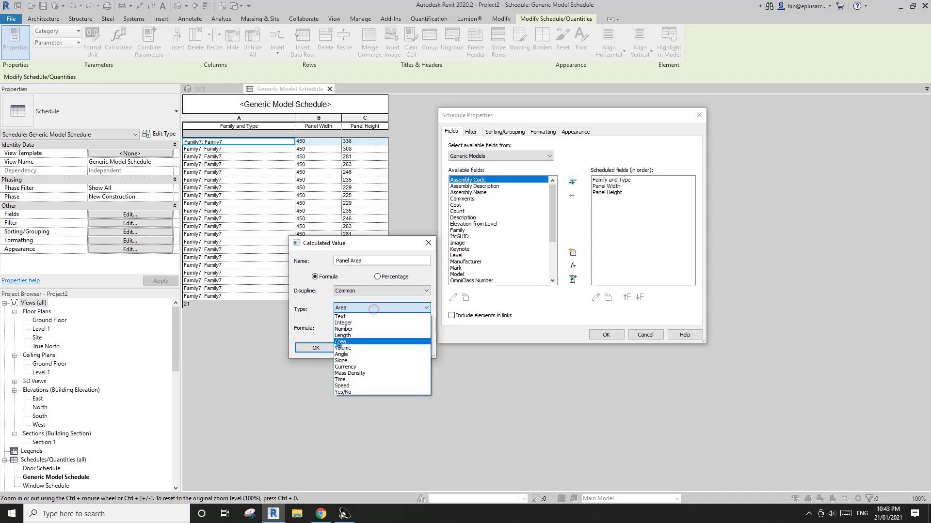
{"action": "left_click", "coordinate": [307, 306]}
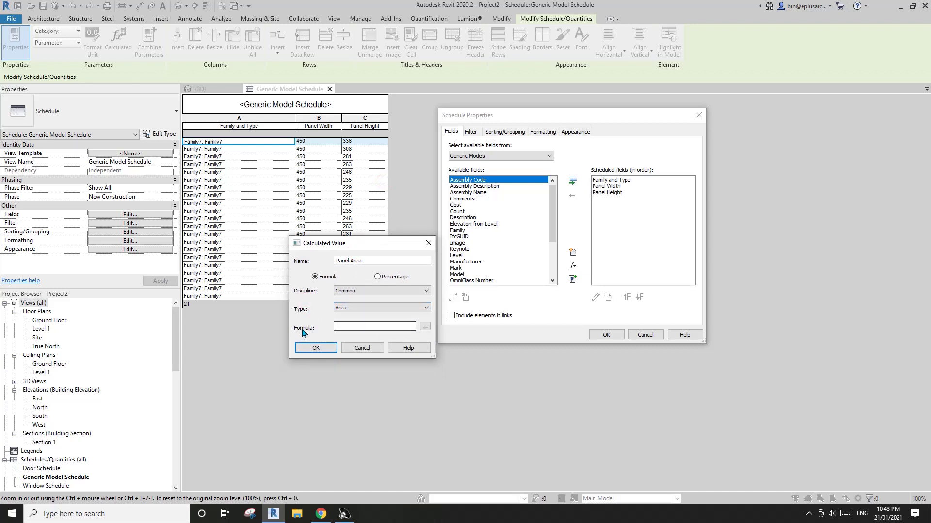
Give Panel Area the formula Panel Width*Panel Height and add the column to the schedule.
{"action": "left_click", "coordinate": [425, 326]}
{"action": "left_click_drag", "start_coordinate": [426, 21], "coordinate": [367, 36]}
{"action": "left_click", "coordinate": [345, 72]}
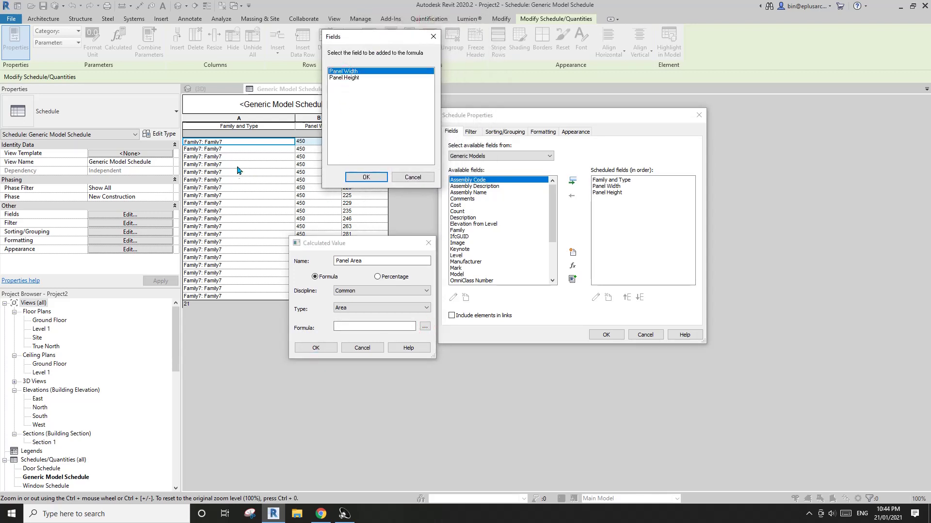
{"action": "left_click", "coordinate": [366, 176]}
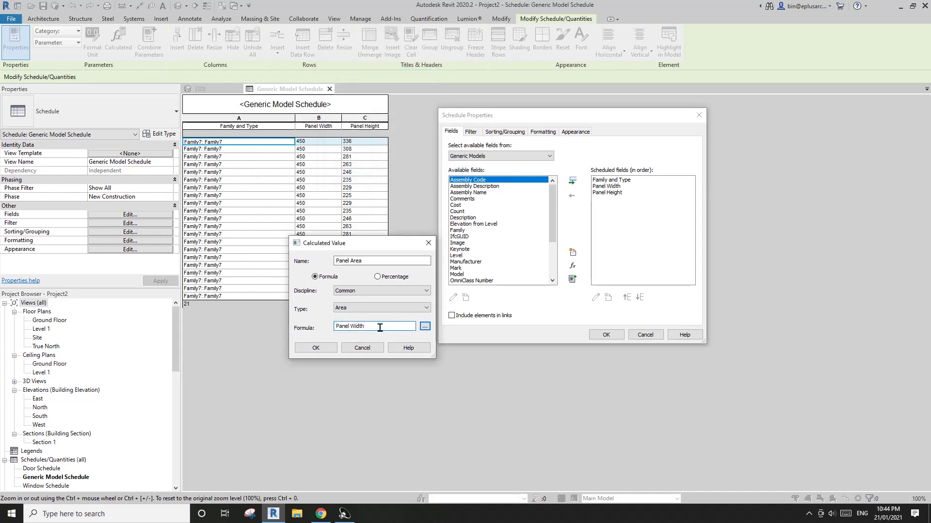
{"action": "left_click", "coordinate": [423, 325]}
{"action": "left_click", "coordinate": [346, 78]}
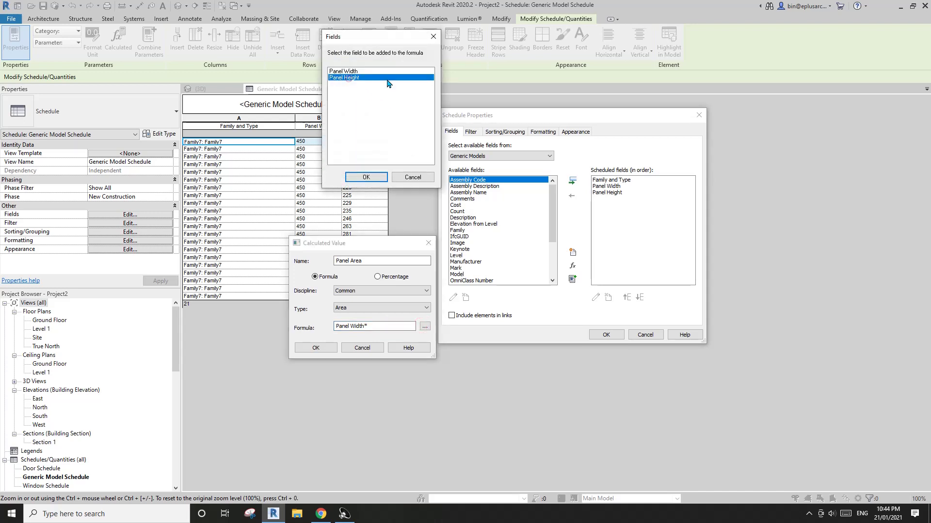
{"action": "left_click", "coordinate": [373, 180]}
{"action": "left_click", "coordinate": [323, 348]}
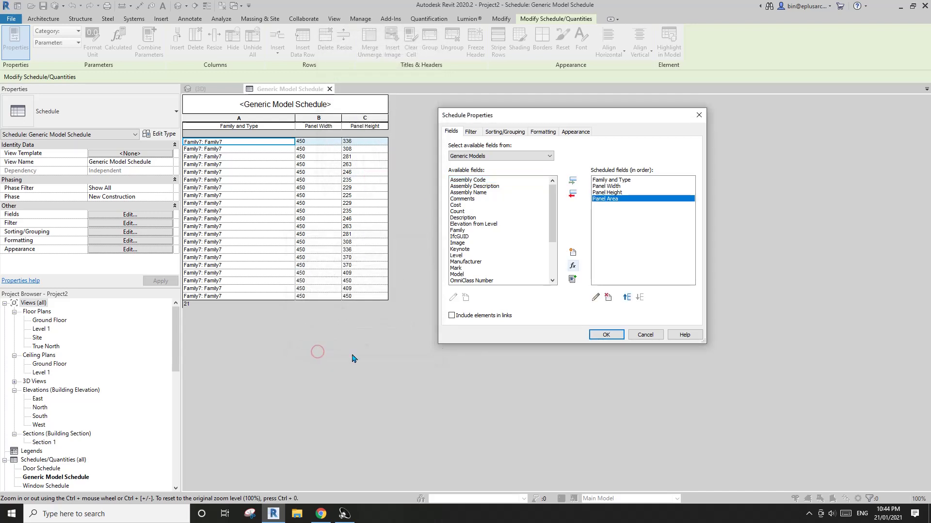
{"action": "left_click", "coordinate": [612, 334]}
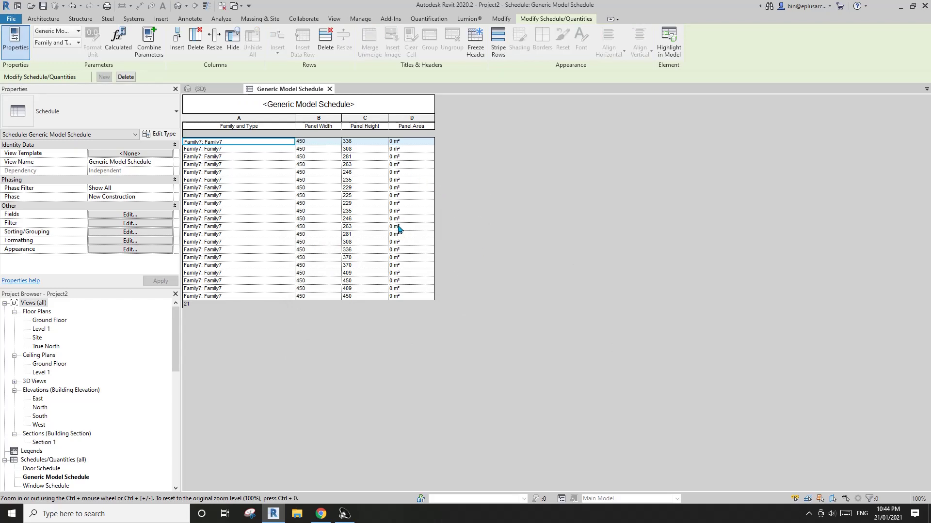
Override project units for Panel Area so it rounds to 3 decimal places.
{"action": "left_click", "coordinate": [150, 215]}
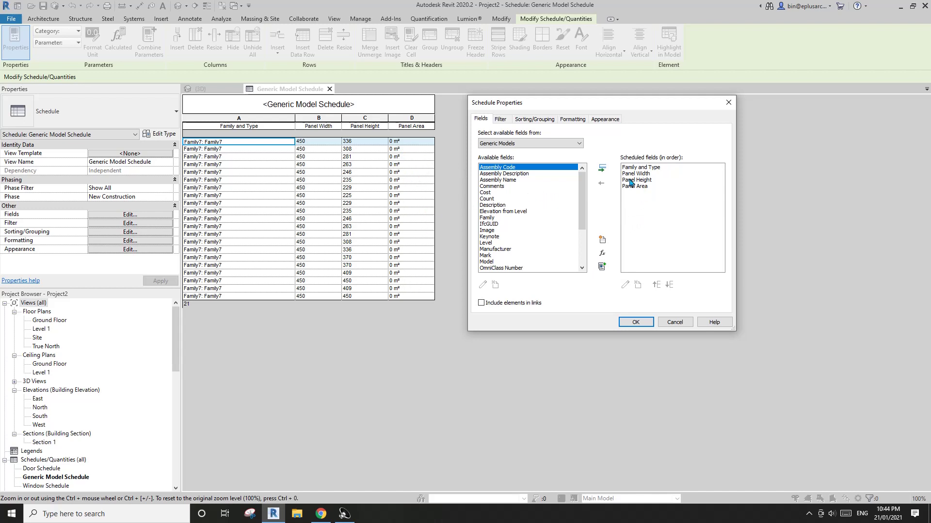
{"action": "left_click", "coordinate": [577, 121]}
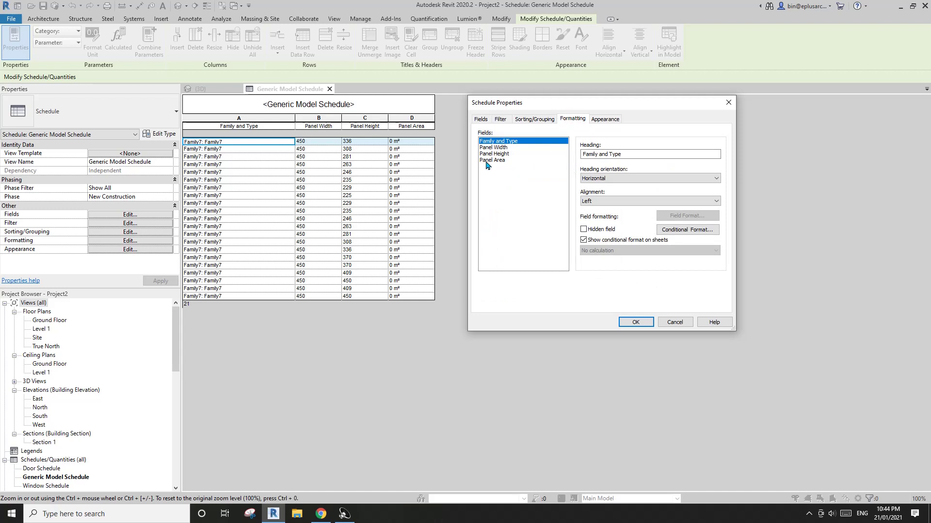
{"action": "left_click", "coordinate": [490, 161]}
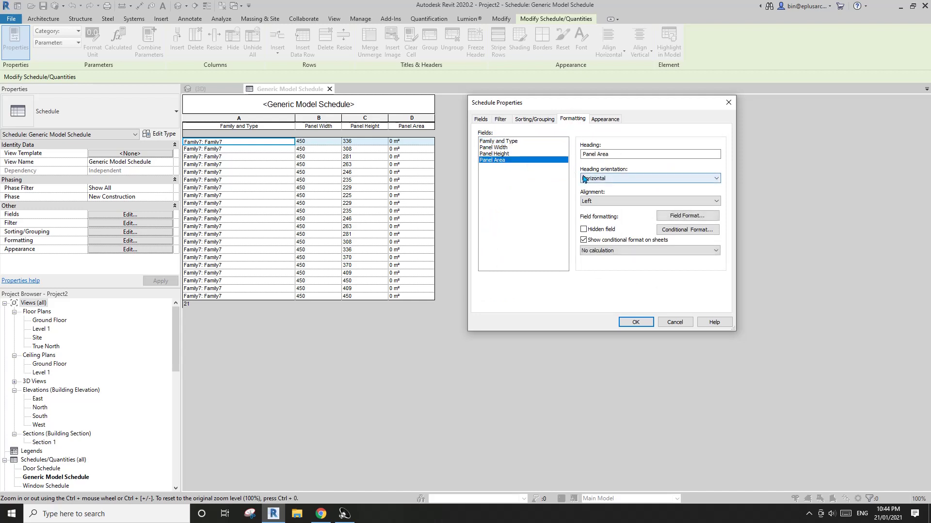
{"action": "left_click", "coordinate": [690, 220]}
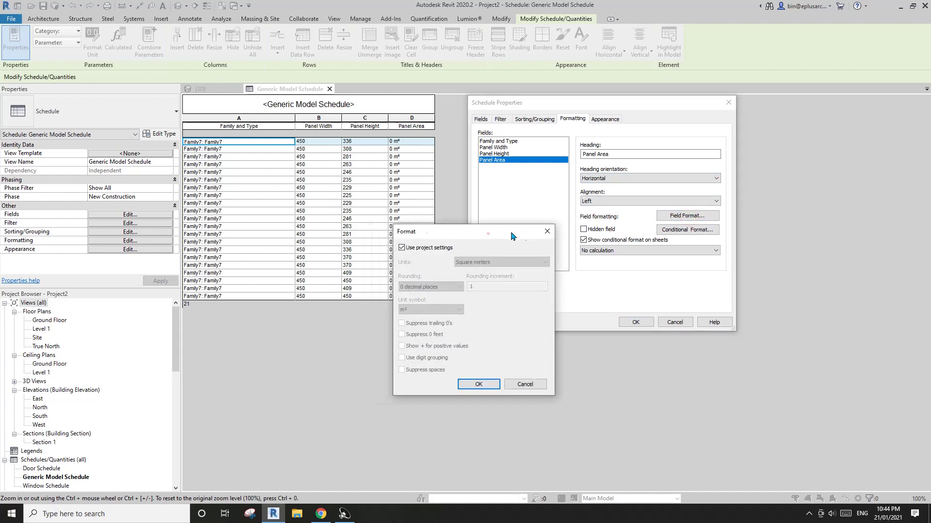
{"action": "left_click", "coordinate": [445, 247]}
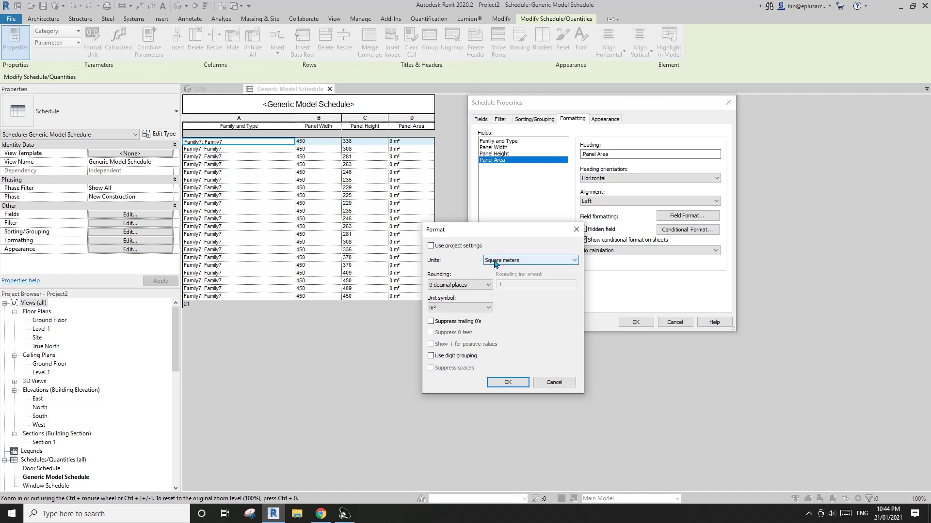
{"action": "left_click", "coordinate": [457, 286]}
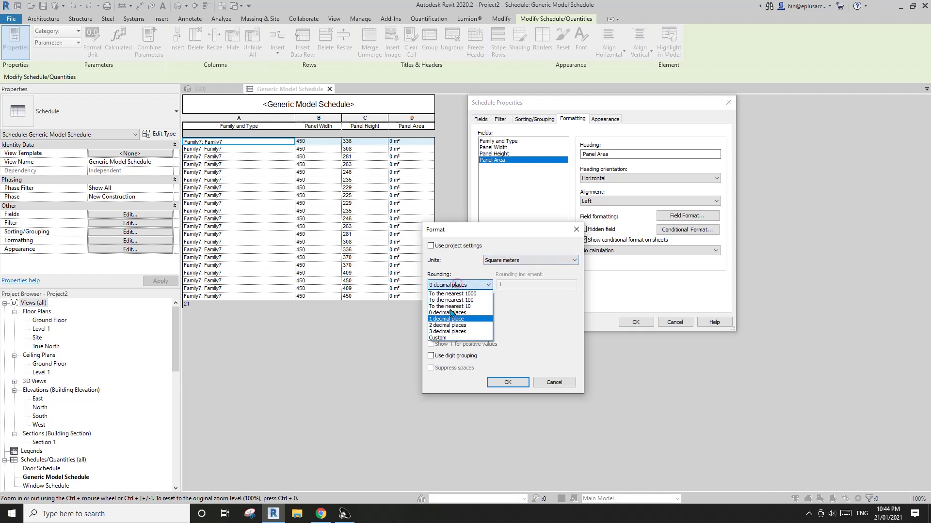
{"action": "left_click", "coordinate": [445, 332]}
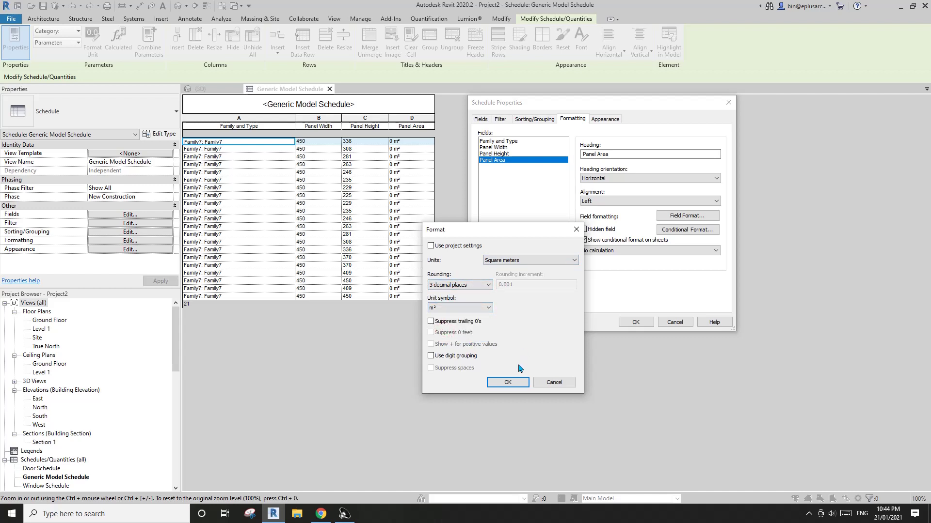
{"action": "left_click", "coordinate": [513, 384]}
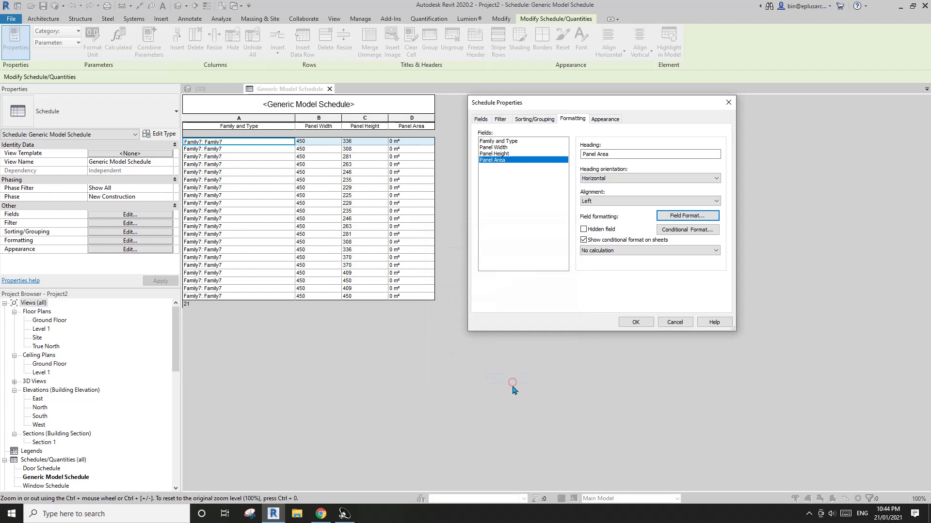
{"action": "left_click", "coordinate": [645, 324]}
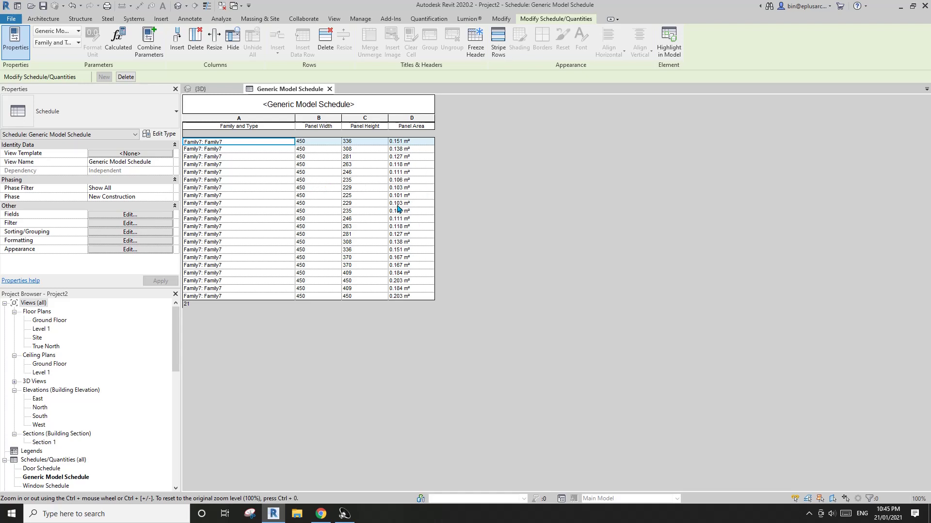
Set the Panel Area column to Calculate totals, giving a 2.915 m² grand total.
{"action": "left_click", "coordinate": [158, 215]}
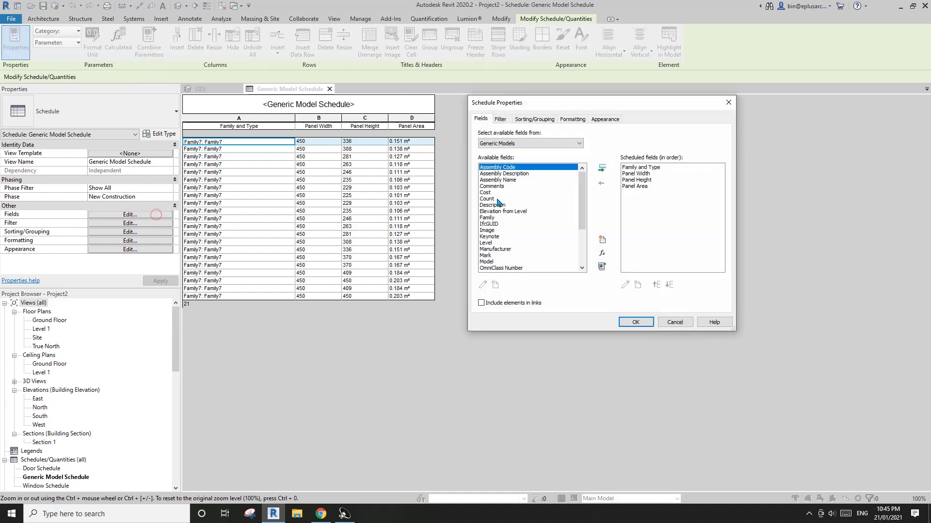
{"action": "left_click", "coordinate": [571, 120]}
{"action": "left_click", "coordinate": [496, 161]}
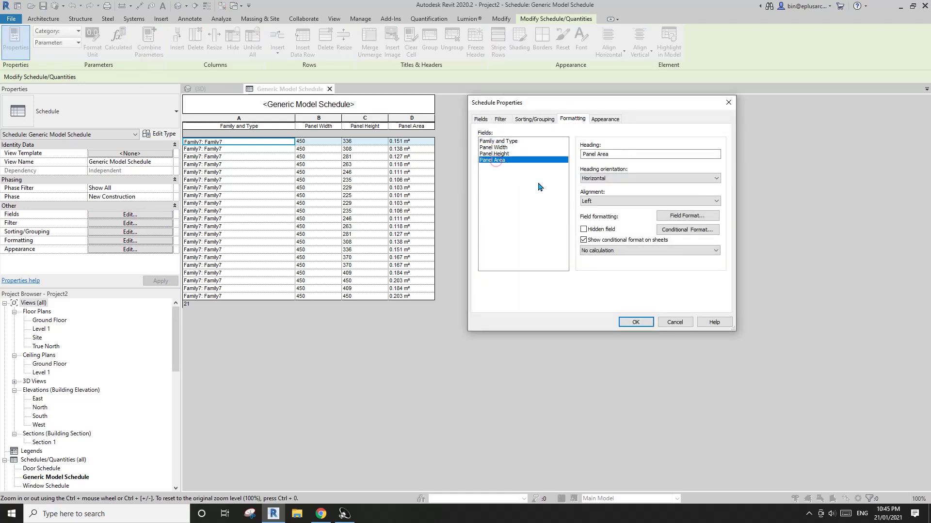
{"action": "left_click", "coordinate": [634, 250]}
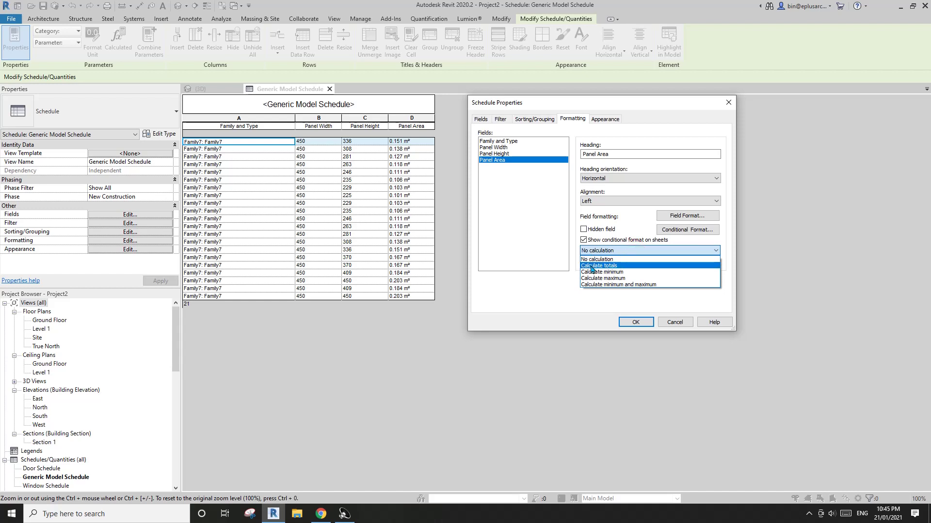
{"action": "left_click", "coordinate": [609, 267]}
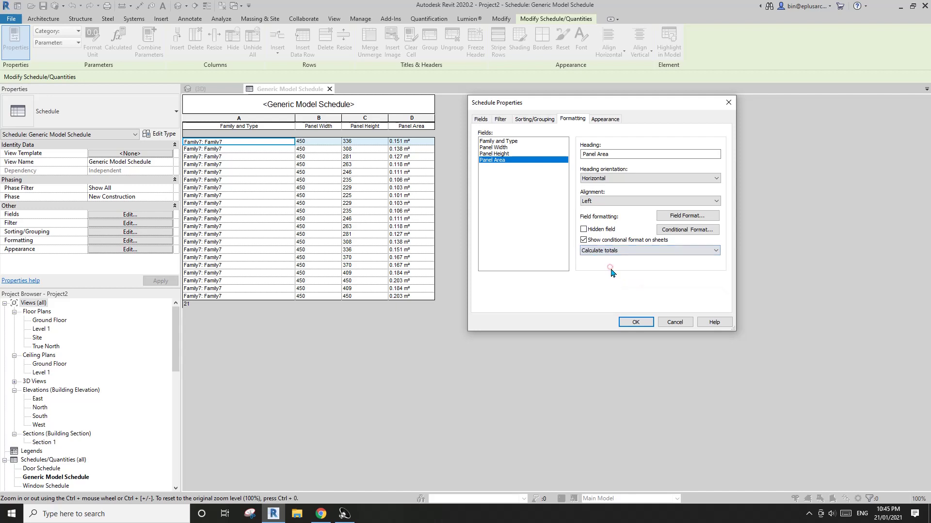
{"action": "left_click", "coordinate": [636, 322]}
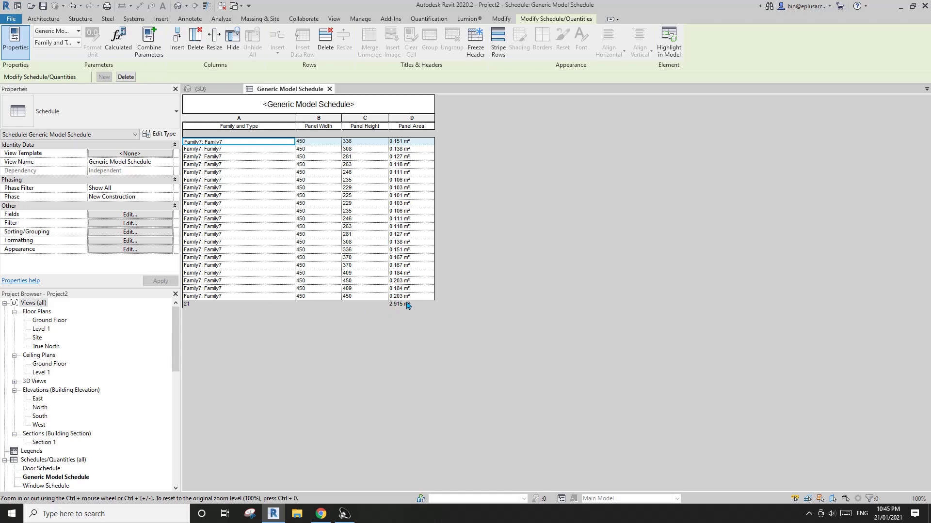
Hide the Family and Type column in the Generic Model Schedule.
{"action": "left_click", "coordinate": [239, 127]}
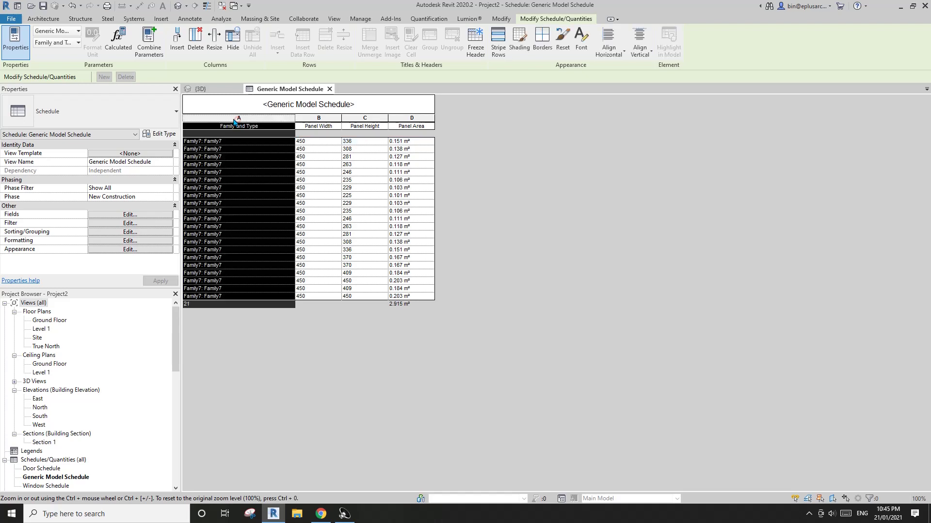
{"action": "right_click", "coordinate": [233, 121]}
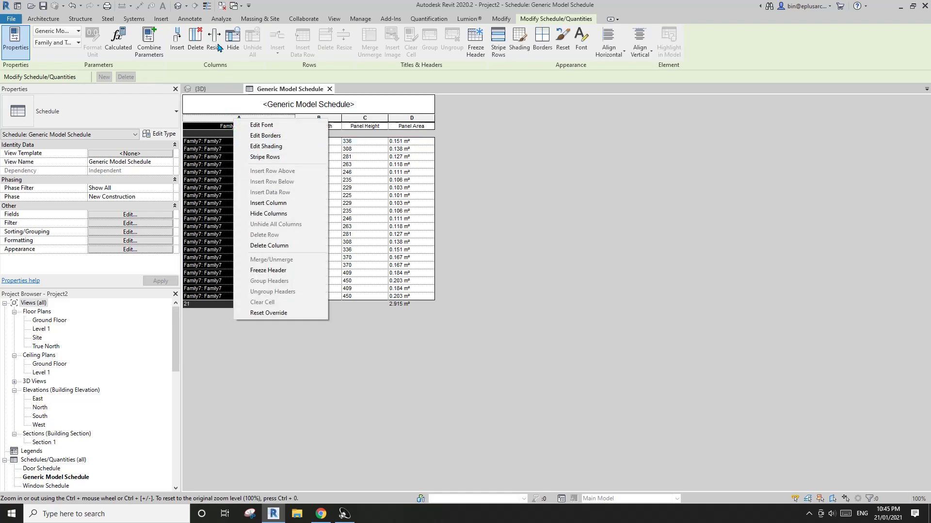
{"action": "left_click", "coordinate": [268, 213]}
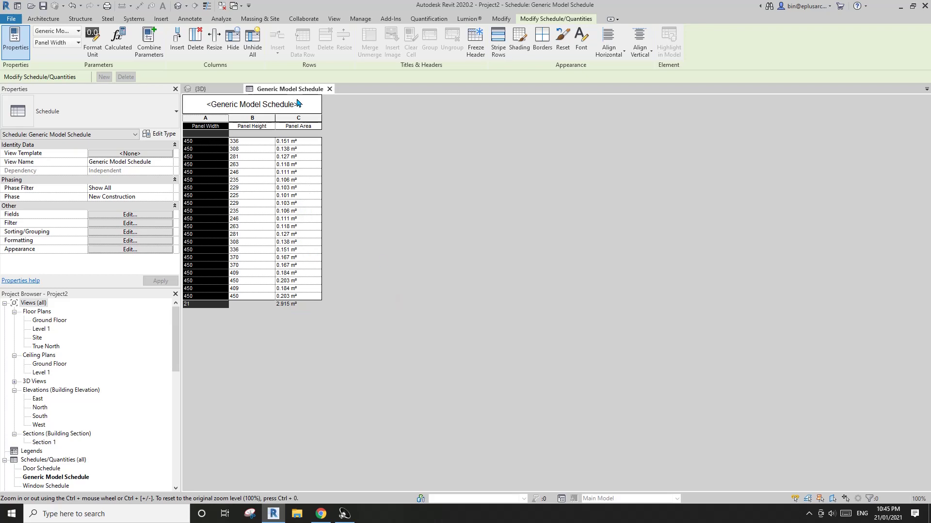
Tile the 3D bench view and the panel schedule side by side with WT.
{"action": "left_click", "coordinate": [208, 88]}
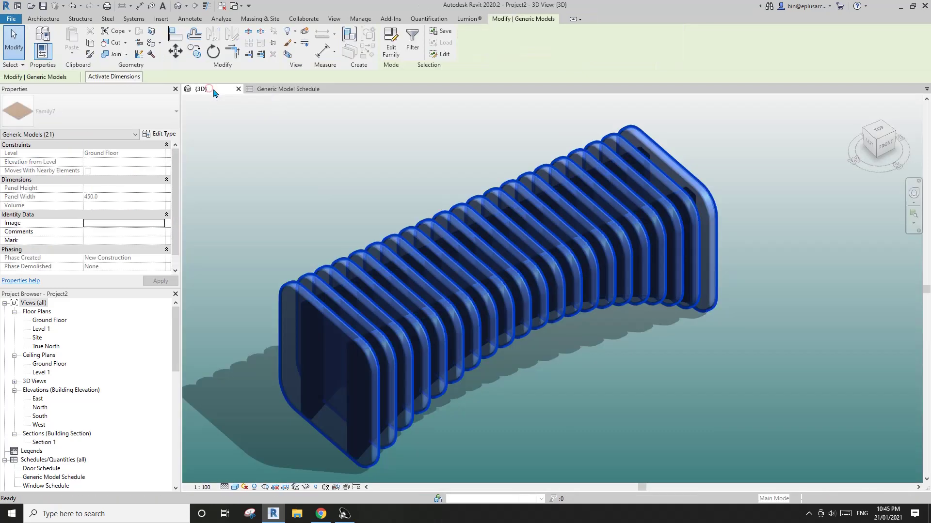
{"action": "scroll", "coordinate": [446, 230], "scroll_direction": "down", "scroll_amount": 2}
{"action": "left_click", "coordinate": [326, 198]}
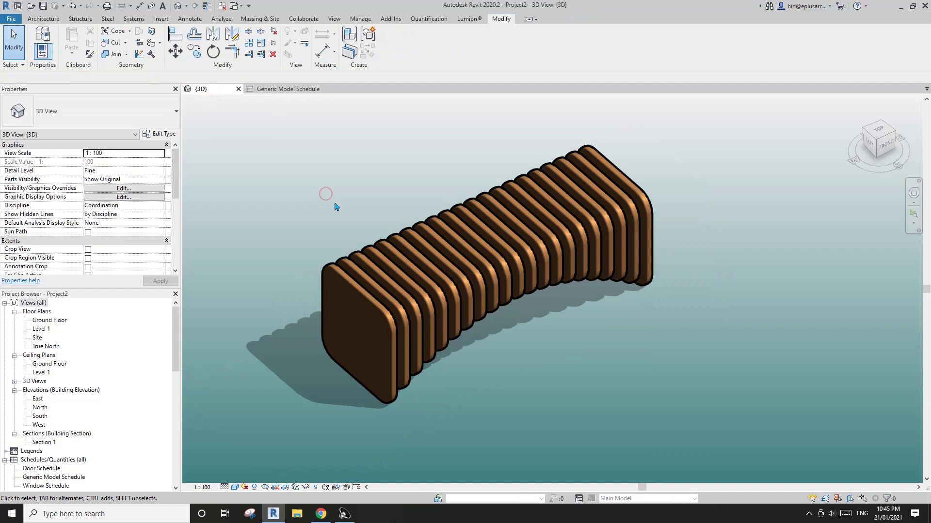
{"action": "key", "text": "w"}
{"action": "key", "text": "t"}
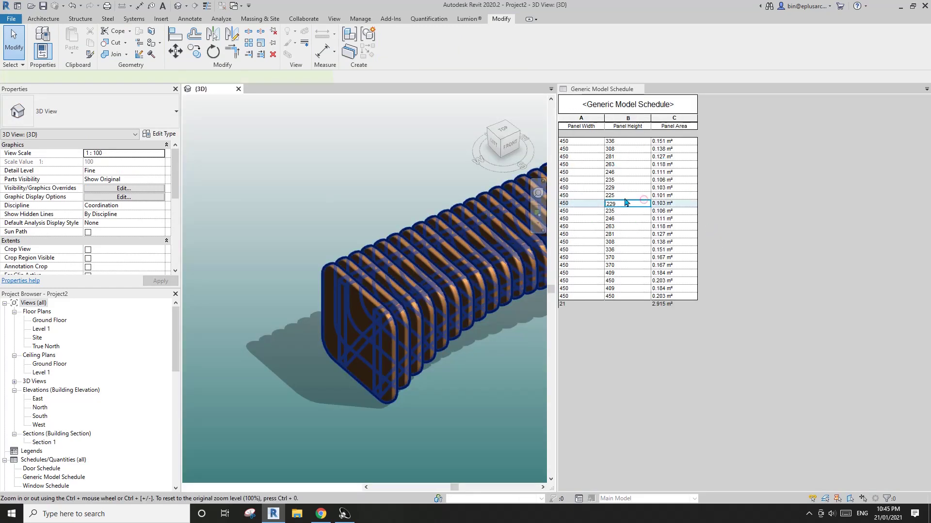
Select schedule rows one by one to highlight each matching panel in 3D.
{"action": "left_click", "coordinate": [644, 203]}
{"action": "left_click", "coordinate": [622, 181]}
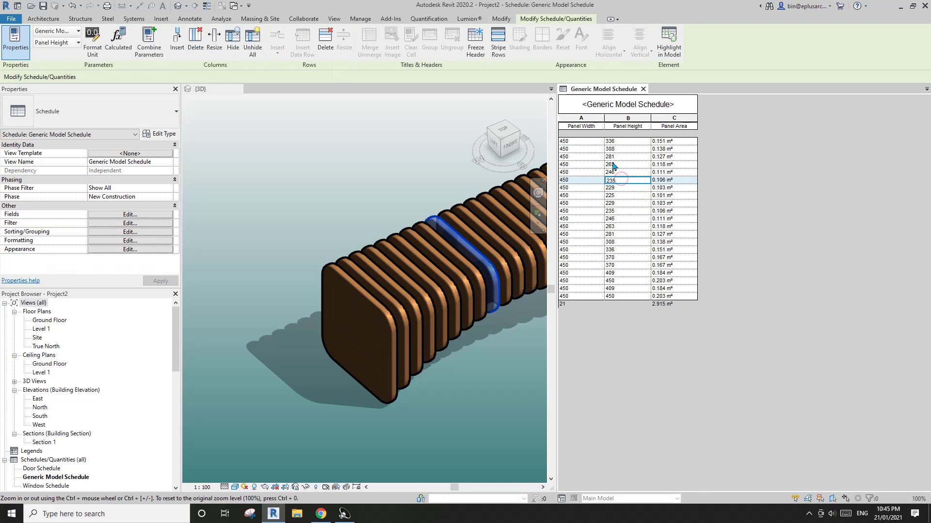
{"action": "left_click", "coordinate": [616, 150]}
{"action": "left_click", "coordinate": [585, 141]}
{"action": "left_click", "coordinate": [589, 219]}
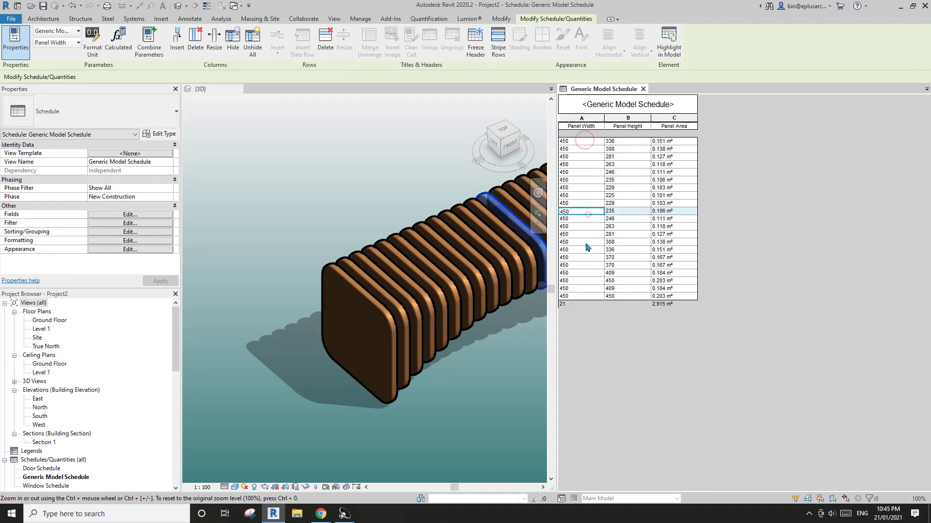
{"action": "left_click", "coordinate": [585, 250]}
{"action": "left_click", "coordinate": [584, 275]}
{"action": "left_click", "coordinate": [584, 296]}
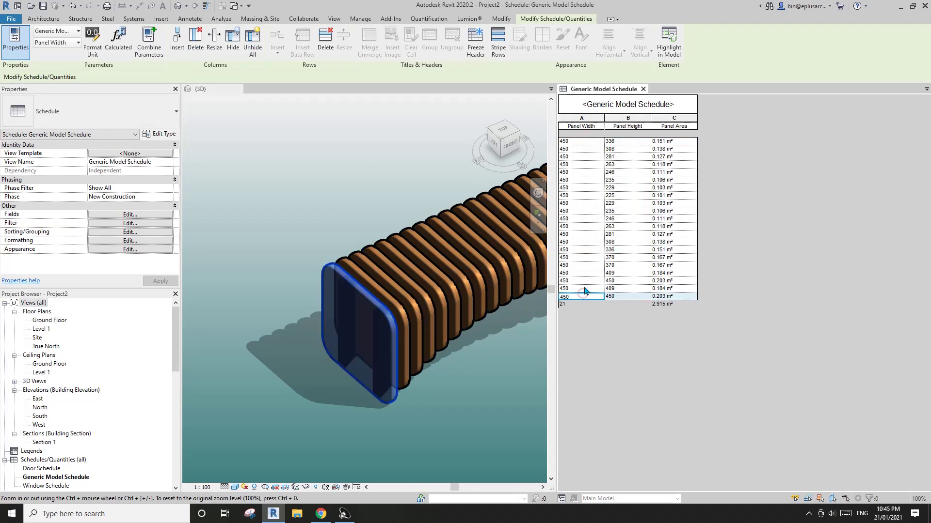
{"action": "left_click", "coordinate": [586, 289]}
{"action": "left_click", "coordinate": [585, 282]}
{"action": "left_click", "coordinate": [586, 272]}
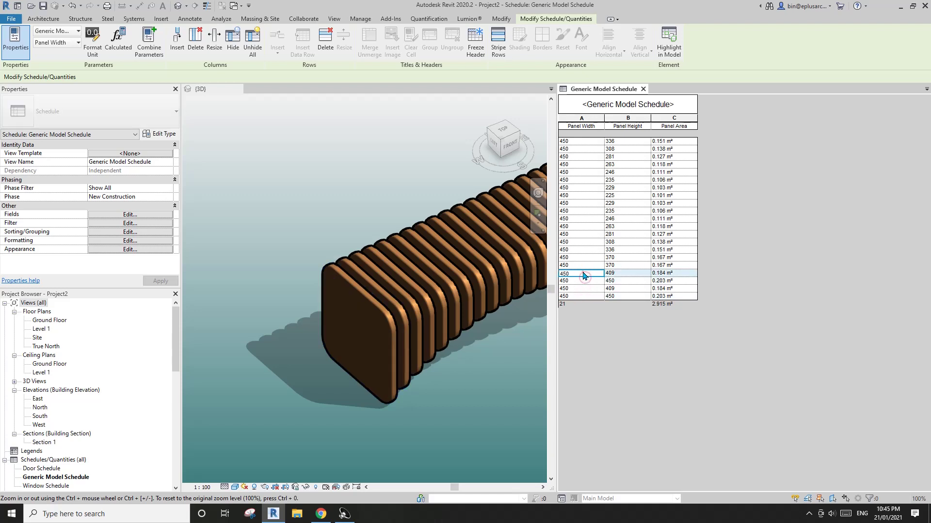
{"action": "left_click", "coordinate": [585, 265]}
Orbit the bench and step back through the rows, checking each highlighted panel.
{"action": "left_click", "coordinate": [344, 185]}
{"action": "middle_click_drag", "start_coordinate": [345, 186], "coordinate": [333, 213], "text": "shift"}
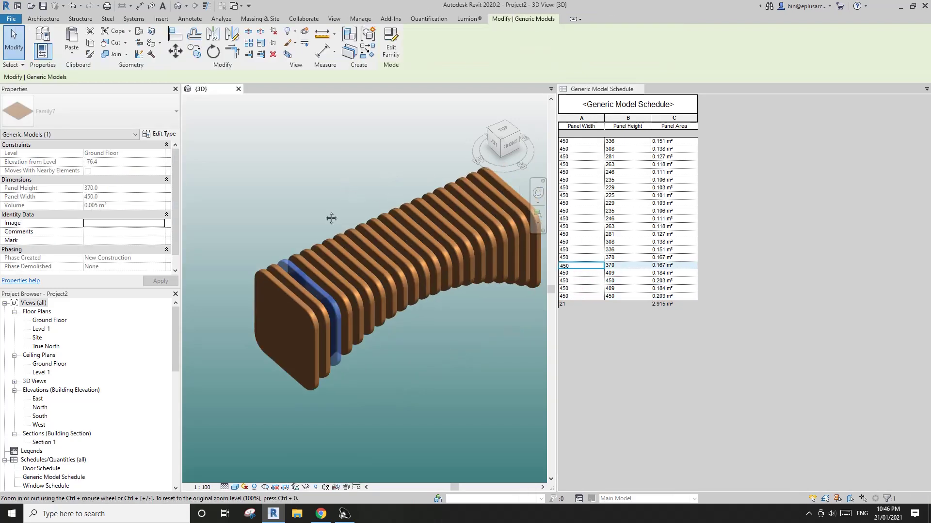
{"action": "left_click", "coordinate": [586, 289]}
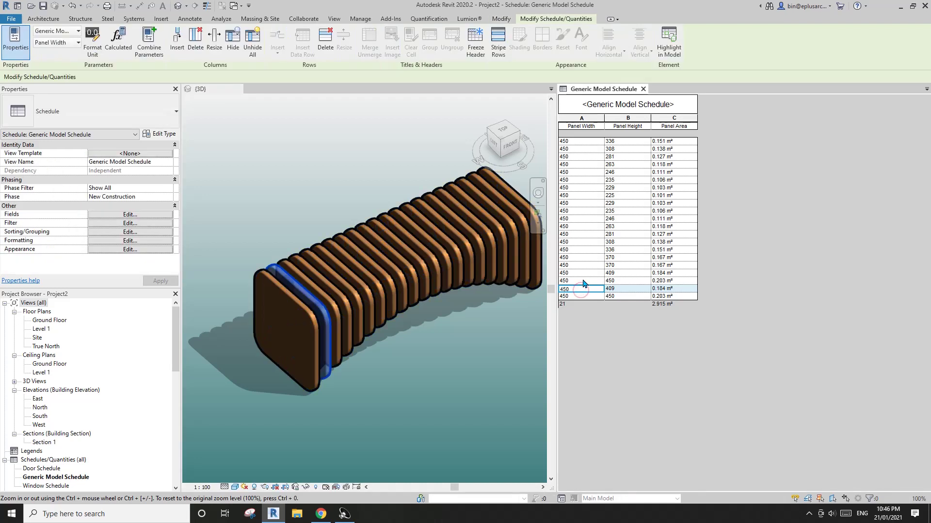
{"action": "left_click", "coordinate": [584, 274]}
{"action": "left_click", "coordinate": [585, 266]}
{"action": "left_click", "coordinate": [584, 258]}
{"action": "left_click", "coordinate": [584, 234]}
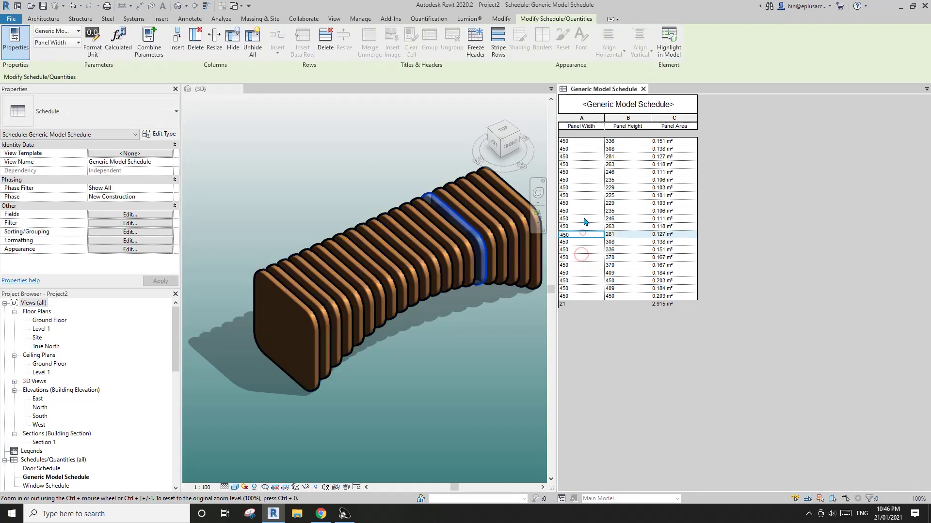
{"action": "left_click", "coordinate": [584, 218]}
{"action": "left_click", "coordinate": [583, 199]}
{"action": "left_click", "coordinate": [582, 180]}
{"action": "left_click", "coordinate": [582, 172]}
{"action": "left_click", "coordinate": [583, 164]}
{"action": "left_click", "coordinate": [583, 156]}
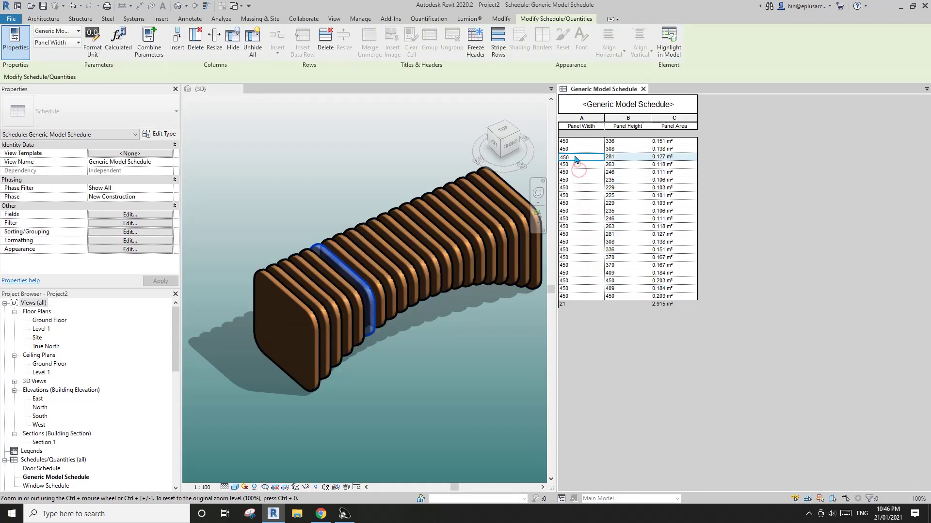
{"action": "left_click", "coordinate": [579, 149]}
{"action": "left_click", "coordinate": [575, 142]}
{"action": "left_click", "coordinate": [579, 149]}
{"action": "left_click", "coordinate": [581, 180]}
{"action": "left_click", "coordinate": [582, 211]}
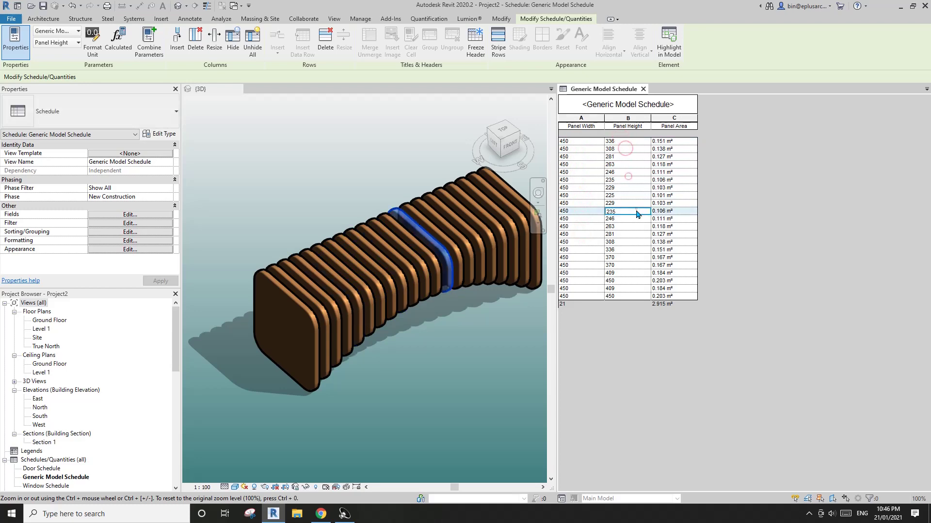
{"action": "left_click", "coordinate": [579, 280]}
Select the whole bench and open its family Type Properties.
{"action": "left_click", "coordinate": [423, 294]}
{"action": "left_click", "coordinate": [340, 267]}
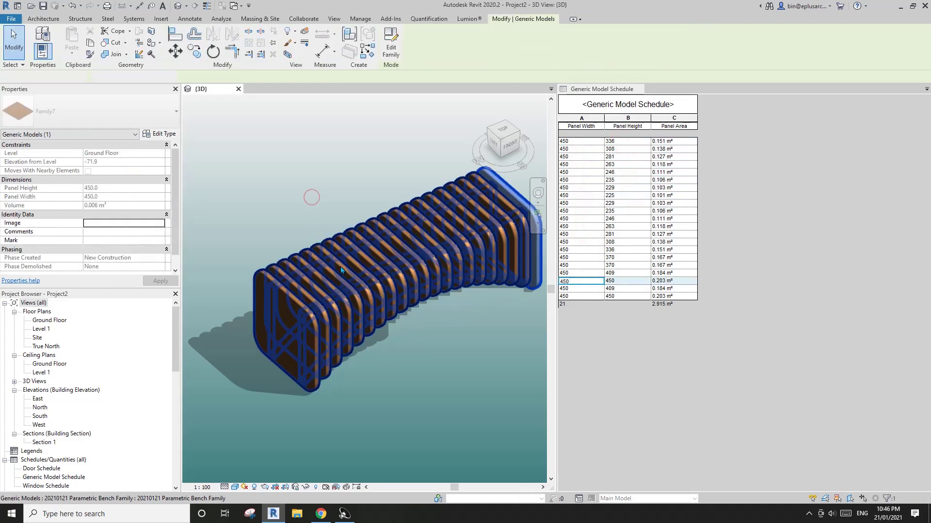
{"action": "left_click", "coordinate": [156, 135]}
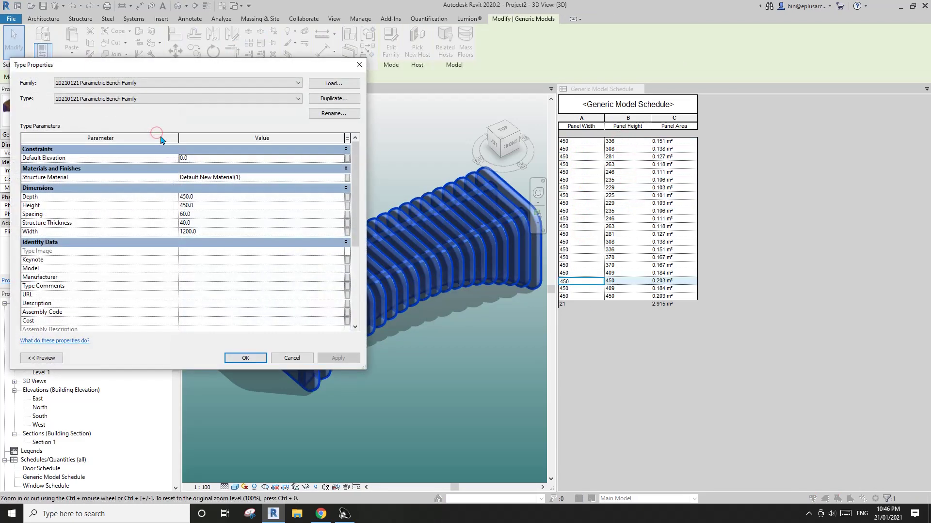
Set the bench Depth to 600 and Height to 600, applying each change.
{"action": "left_click", "coordinate": [214, 197]}
{"action": "type", "text": "600"}
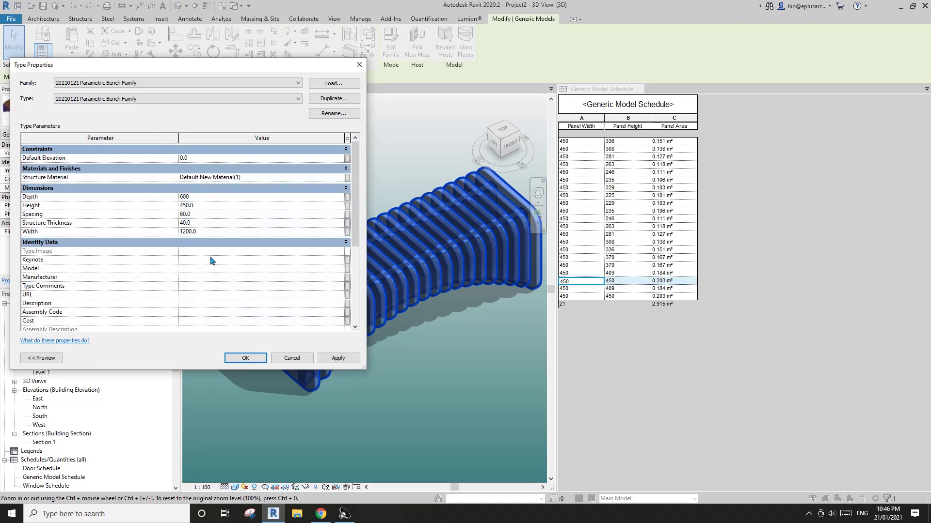
{"action": "left_click", "coordinate": [338, 358]}
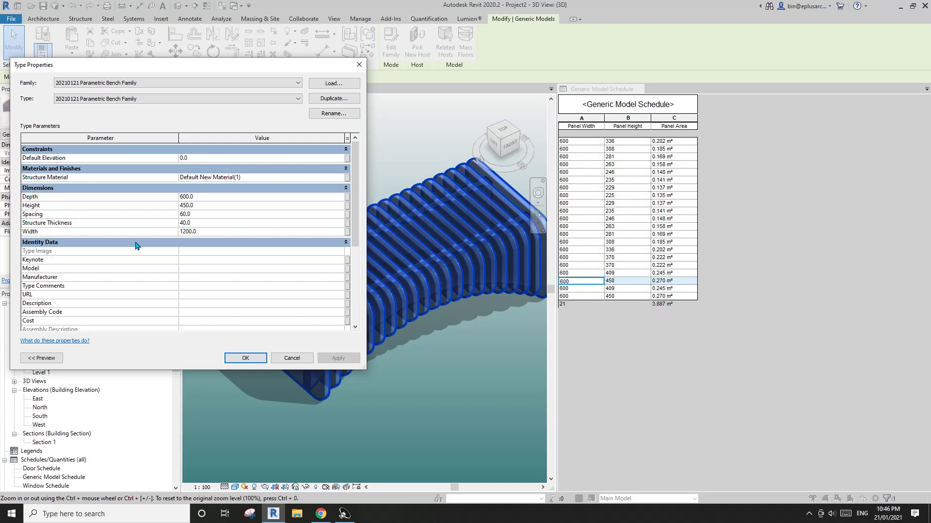
{"action": "left_click", "coordinate": [212, 206]}
{"action": "type", "text": "600"}
{"action": "left_click", "coordinate": [338, 359]}
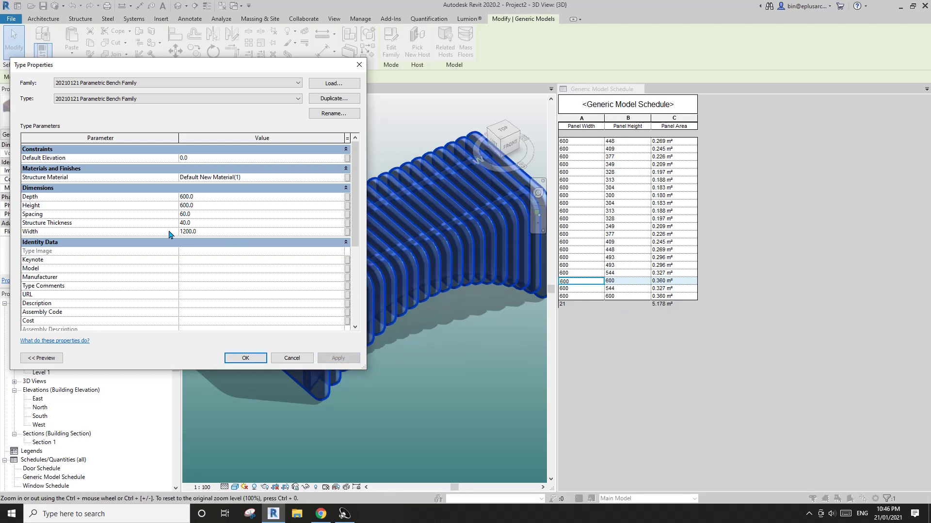
Set the bench Width to 600, then 1500, and accept the type changes.
{"action": "left_click", "coordinate": [208, 236]}
{"action": "type", "text": "600"}
{"action": "left_click", "coordinate": [345, 360]}
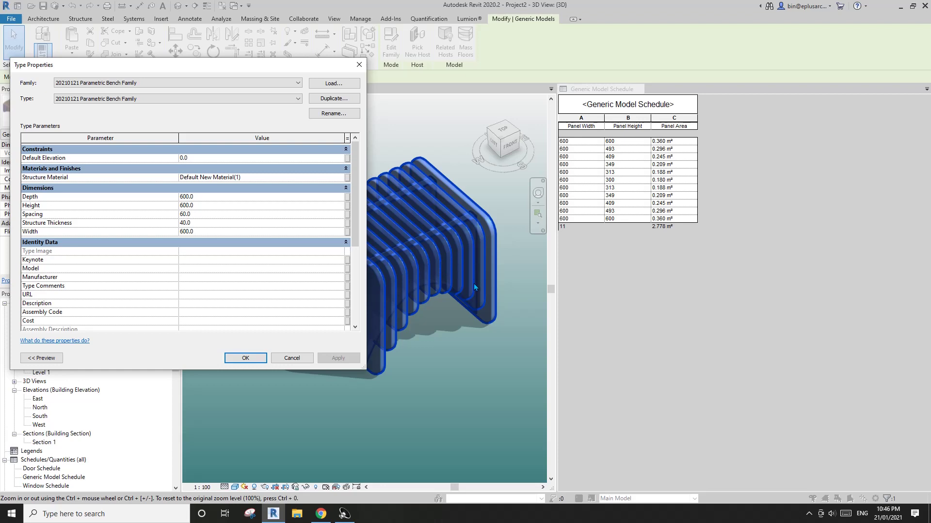
{"action": "left_click_drag", "start_coordinate": [281, 65], "coordinate": [232, 57]}
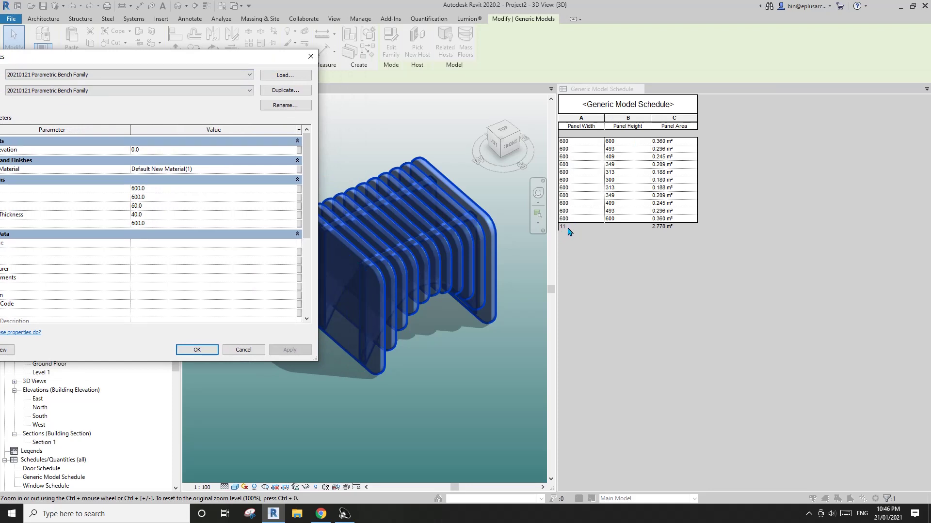
{"action": "left_click", "coordinate": [178, 224]}
{"action": "type", "text": "1500"}
{"action": "left_click", "coordinate": [286, 351]}
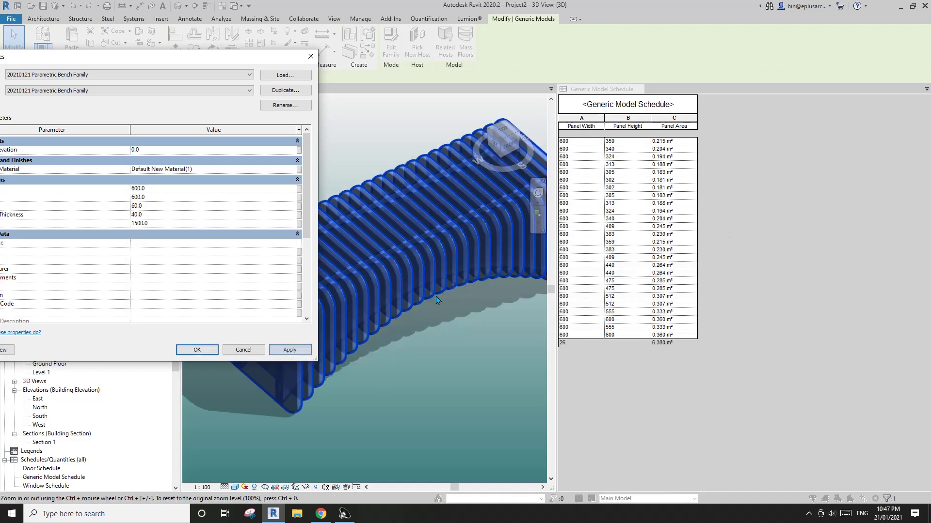
{"action": "left_click", "coordinate": [216, 354]}
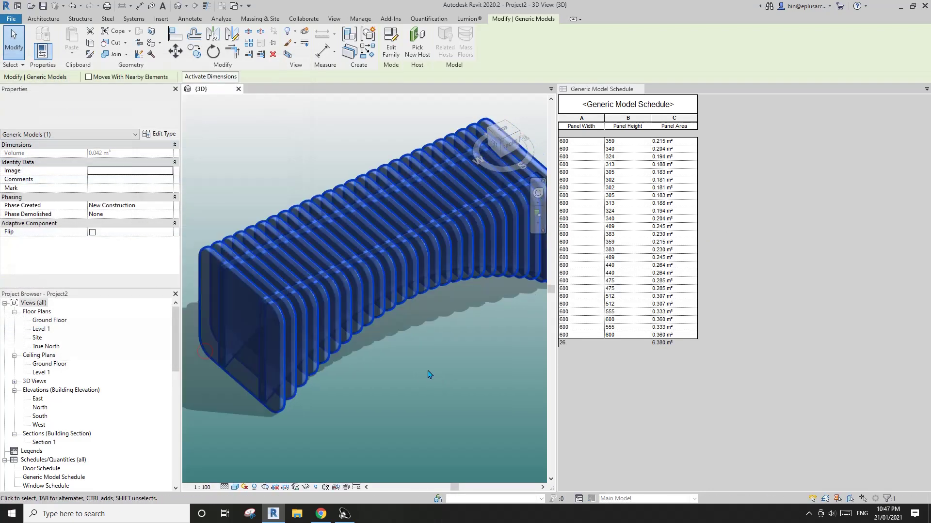
Orbit the resized bench, then close the Generic Model Schedule, leaving the 3D view.
{"action": "left_click", "coordinate": [439, 356]}
{"action": "middle_click_drag", "start_coordinate": [435, 348], "coordinate": [460, 369], "text": "shift"}
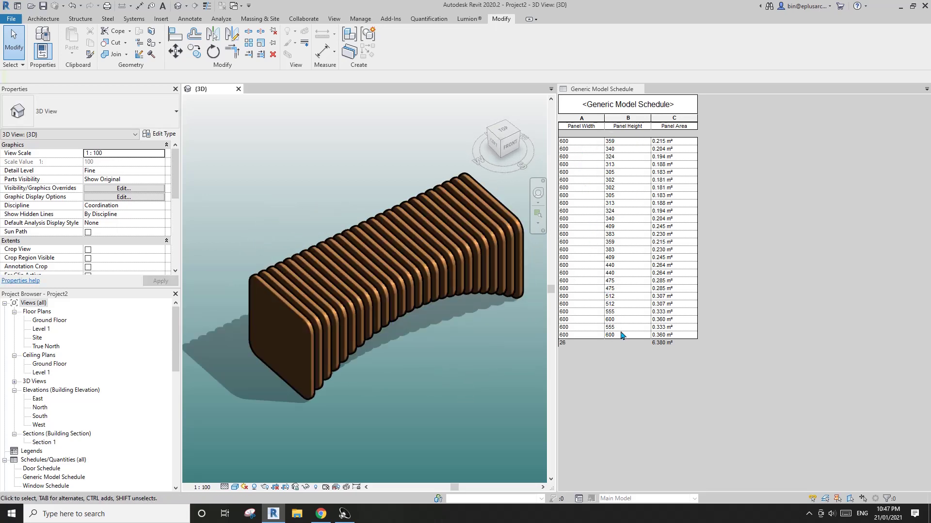
{"action": "middle_click_drag", "start_coordinate": [411, 261], "coordinate": [477, 325], "text": "shift"}
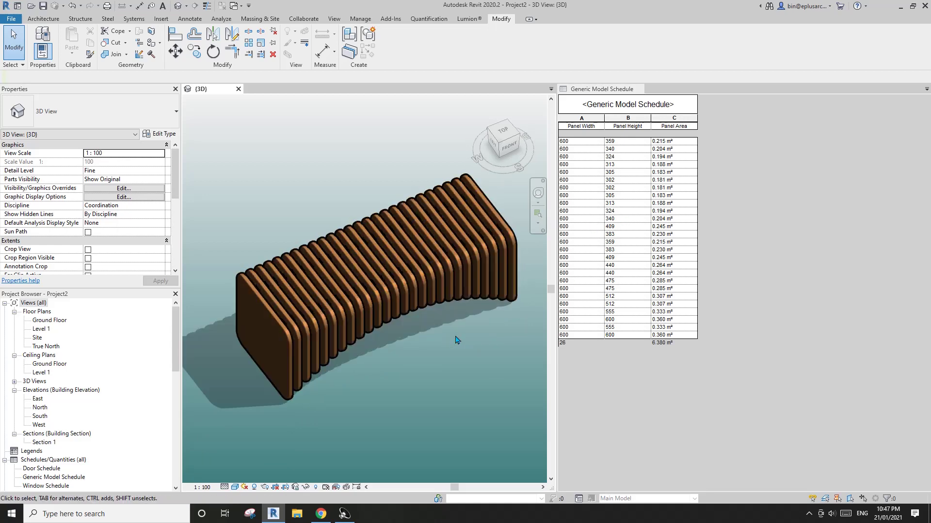
{"action": "middle_click_drag", "start_coordinate": [427, 359], "coordinate": [442, 359], "text": "shift"}
{"action": "left_click", "coordinate": [640, 90]}
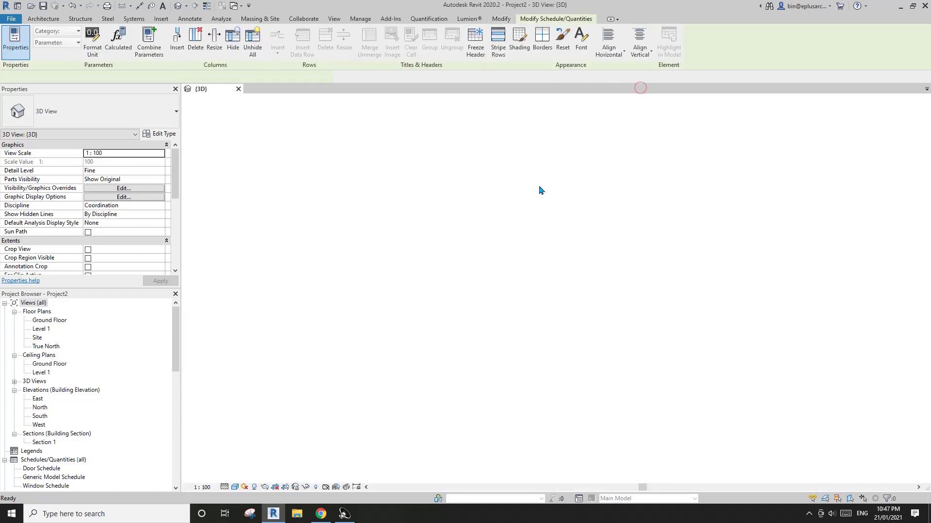
{"action": "middle_click_drag", "start_coordinate": [533, 262], "coordinate": [548, 262], "text": "shift"}
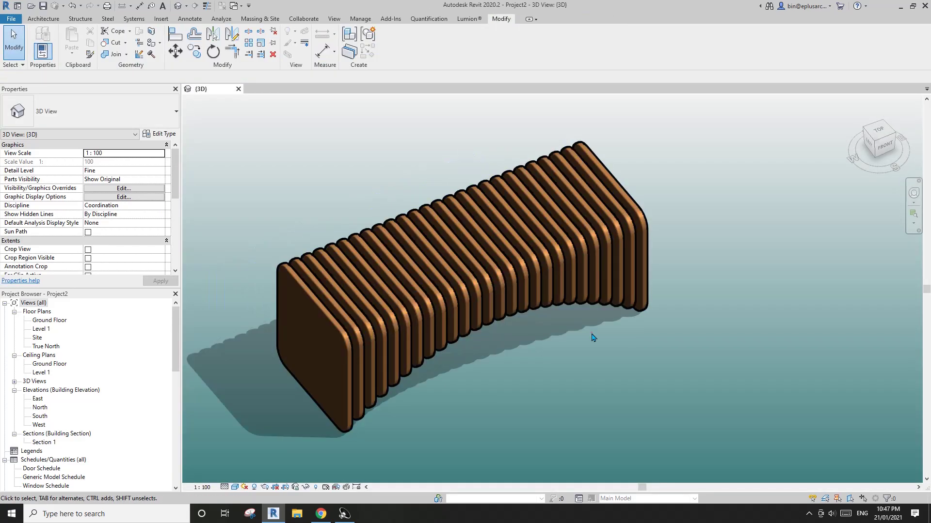